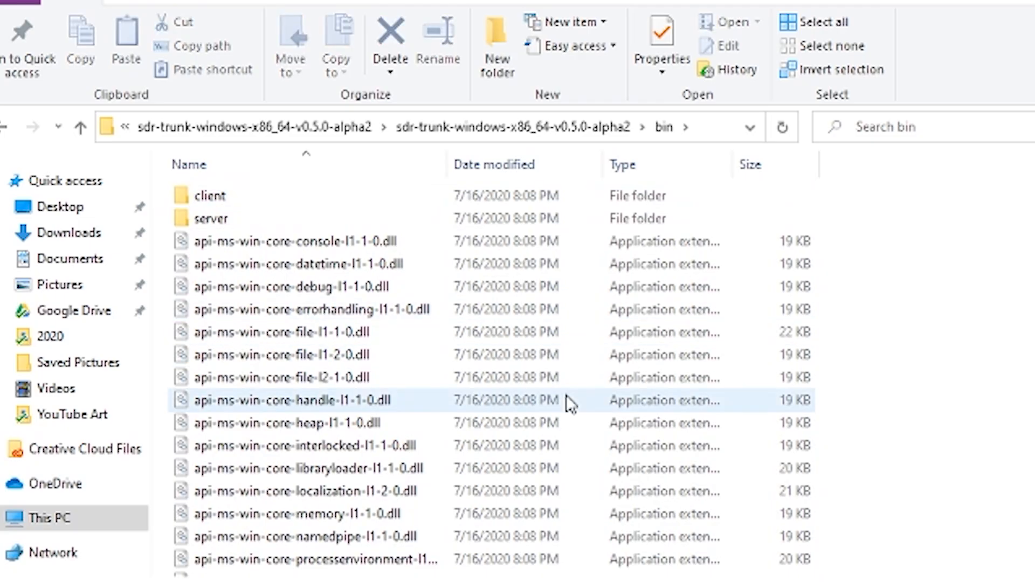
# Launch sdr-trunk.bat from File Explorer, choosing Run anyway past the SmartScreen warning
pyautogui.scroll(-14, 560, 409)
pyautogui.scroll(-3, 556, 424)
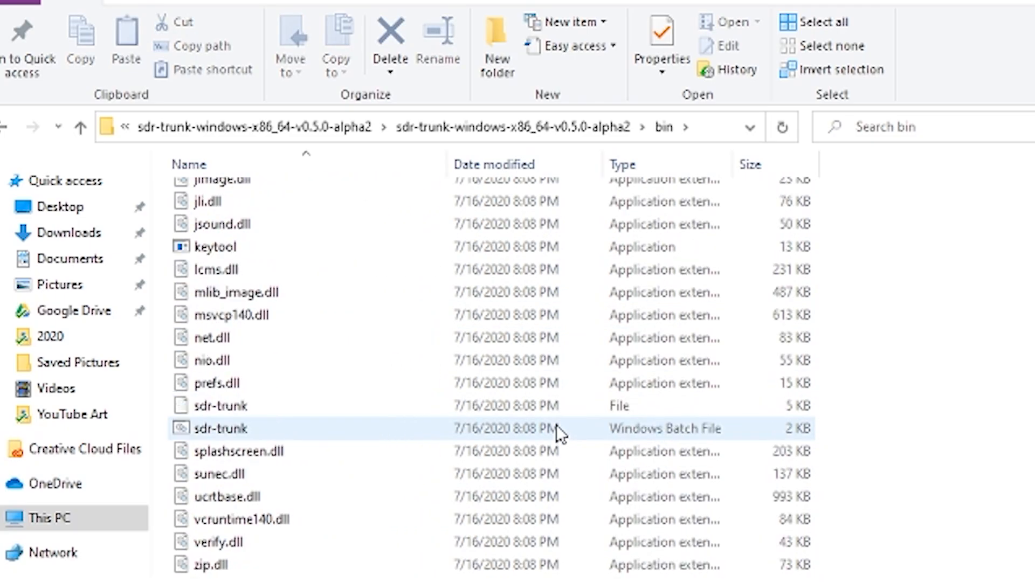
pyautogui.click(483, 435)
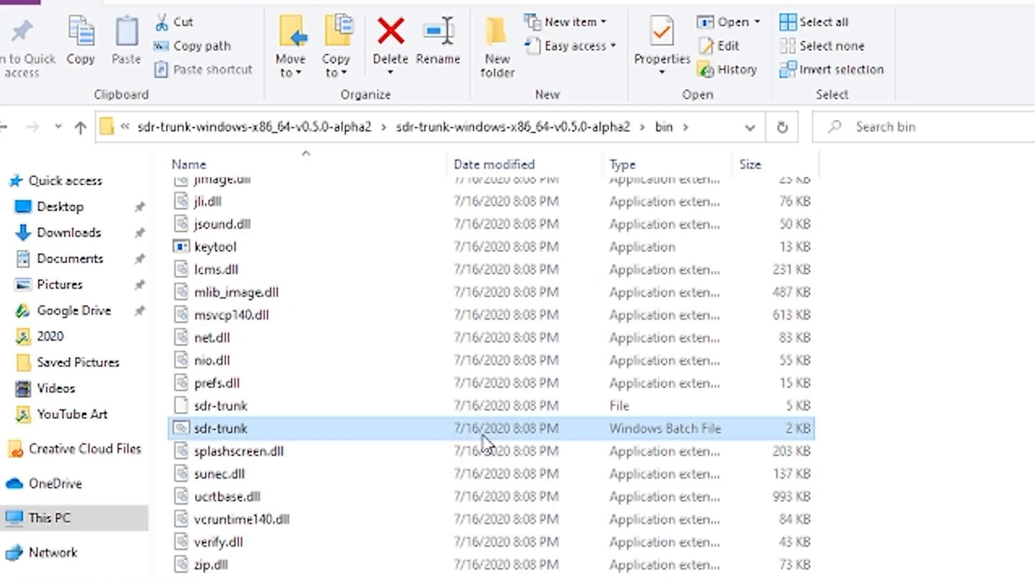
pyautogui.doubleClick(483, 434)
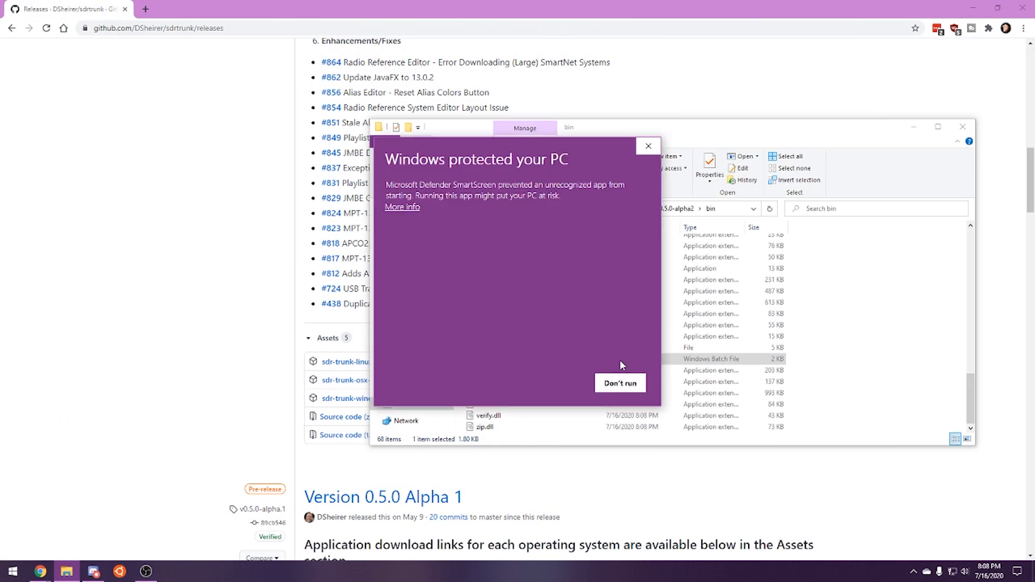
pyautogui.click(401, 208)
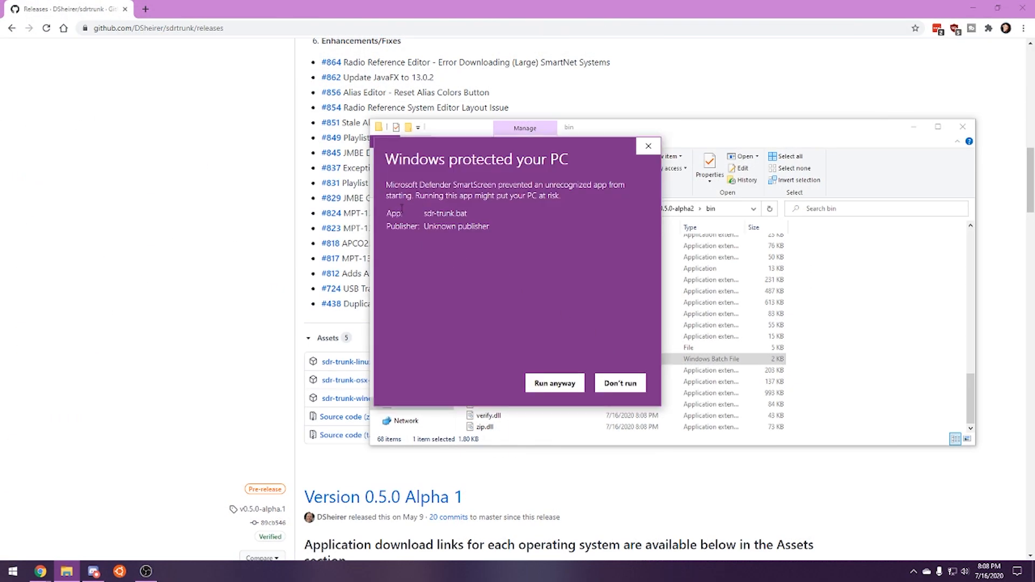
pyautogui.click(562, 390)
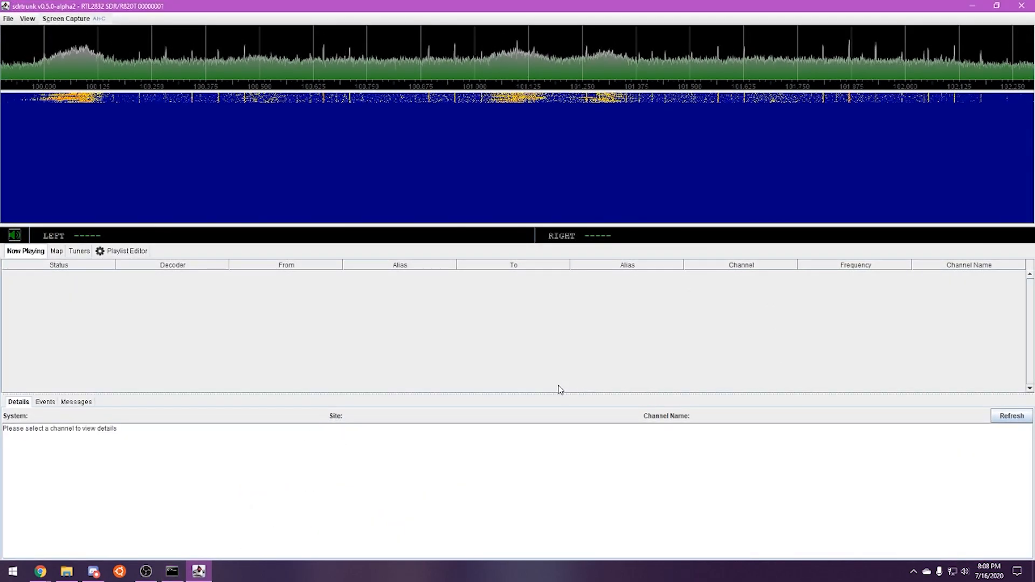
# Show the R820T tuner's configuration under Tuners, then download the sdr-trunk Linux zip
pyautogui.click(78, 251)
pyautogui.click(86, 274)
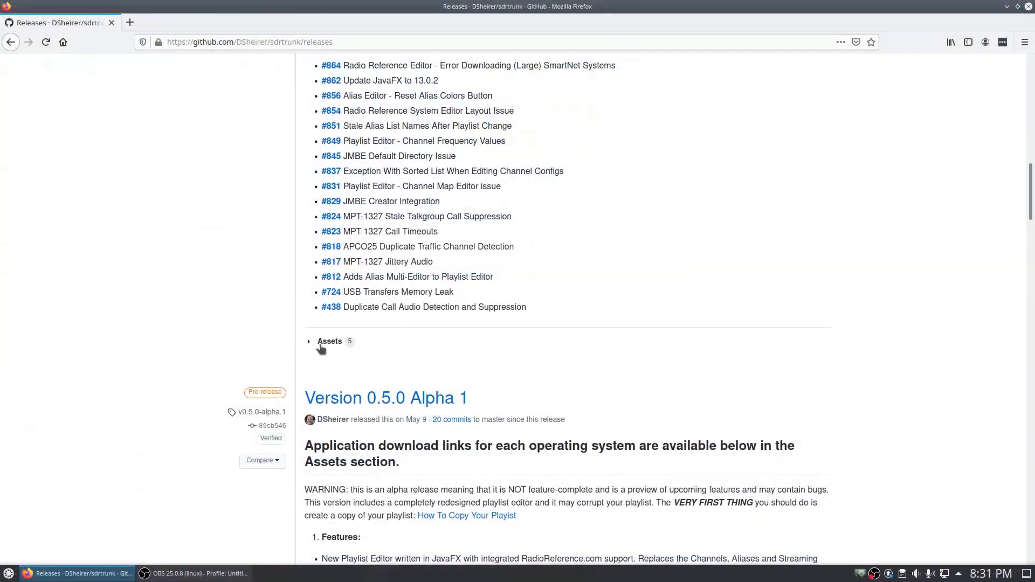
pyautogui.click(321, 343)
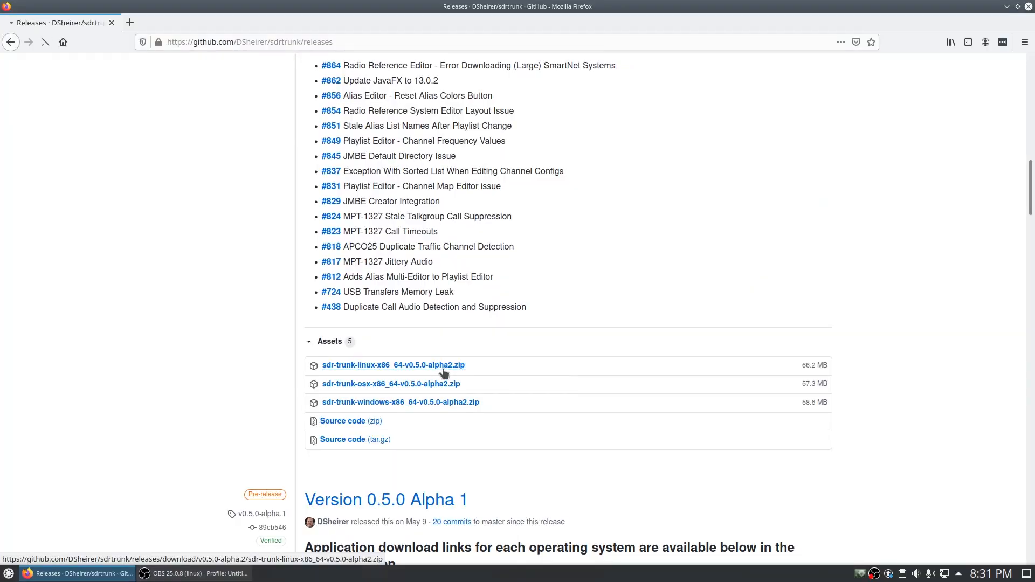
# Open the downloaded sdr-trunk-linux-x86_64-v0.5.0-alpha2.zip and check its download progress
pyautogui.click(608, 345)
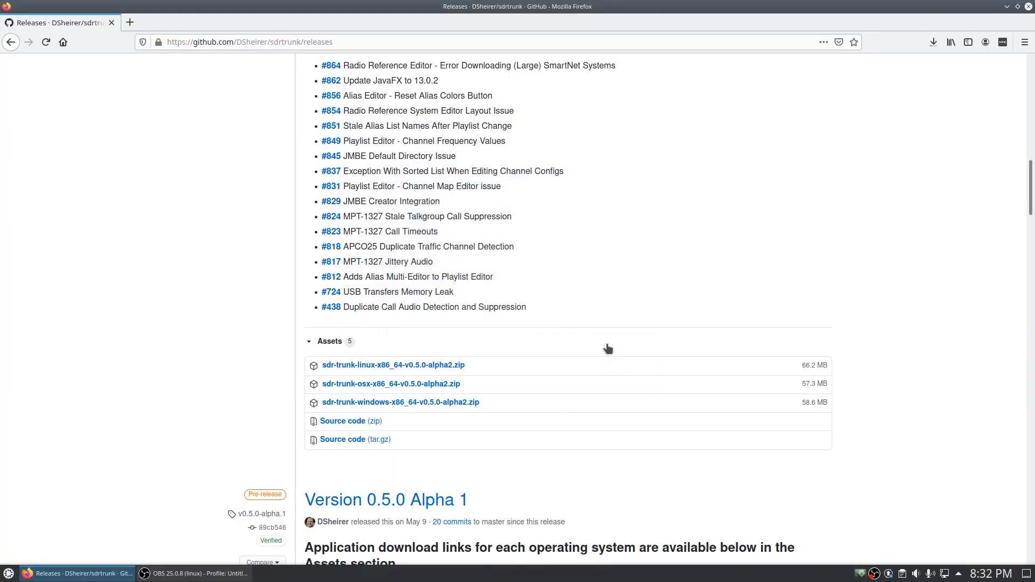
pyautogui.click(936, 41)
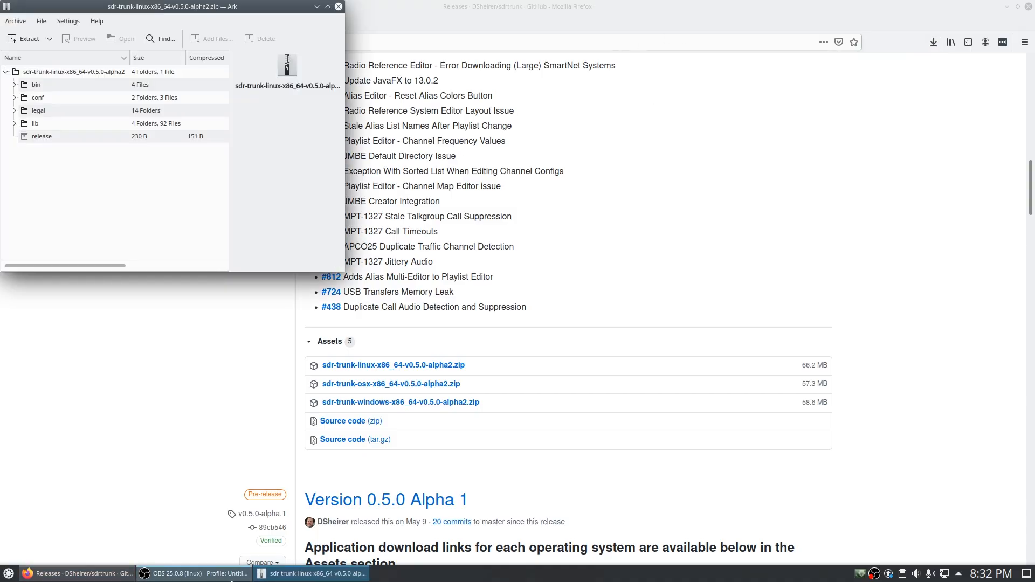
pyautogui.click(8, 574)
# Create a new folder named sdrtrunk inside Documents in Dolphin
pyautogui.click(81, 416)
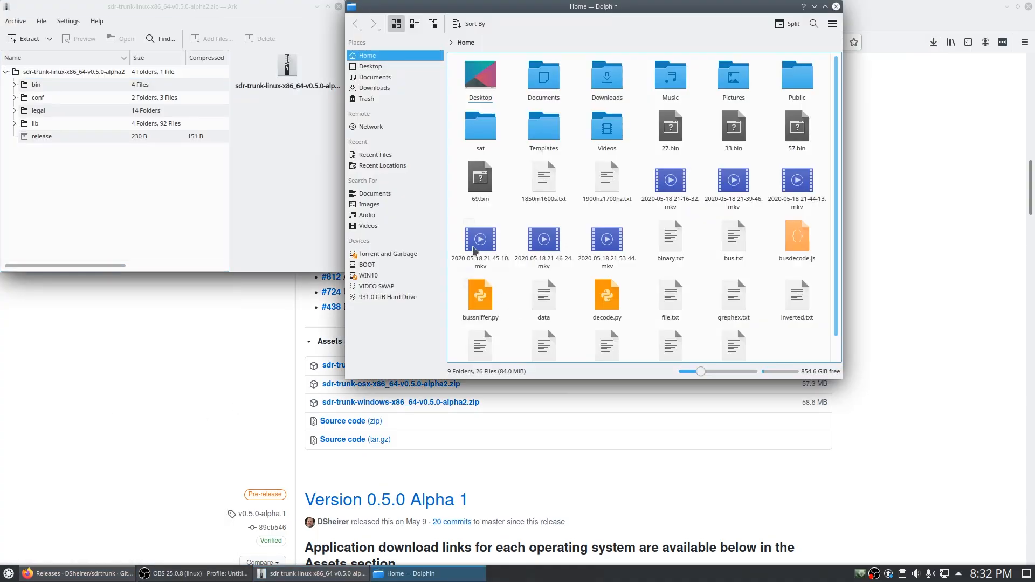
pyautogui.click(381, 79)
pyautogui.rightClick(562, 168)
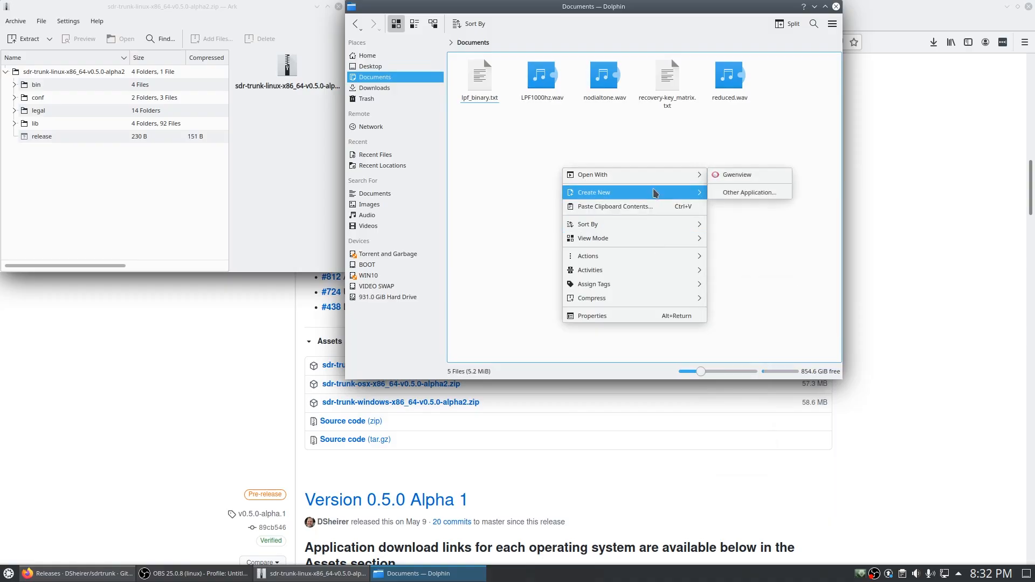
pyautogui.moveTo(654, 192)
pyautogui.click(727, 194)
pyautogui.write('sdrtrun')
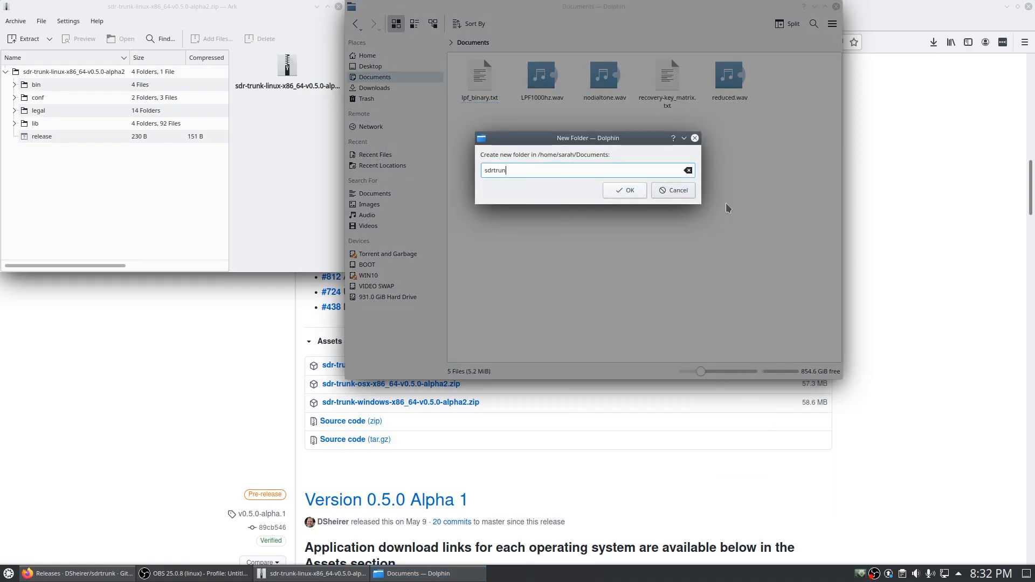
pyautogui.write('k')
pyautogui.press('Return')
# Extract every entry of the archive from Ark into the sdrtrunk folder
pyautogui.click(480, 72)
pyautogui.click(55, 127)
pyautogui.hotkey('ctrl', 'a')
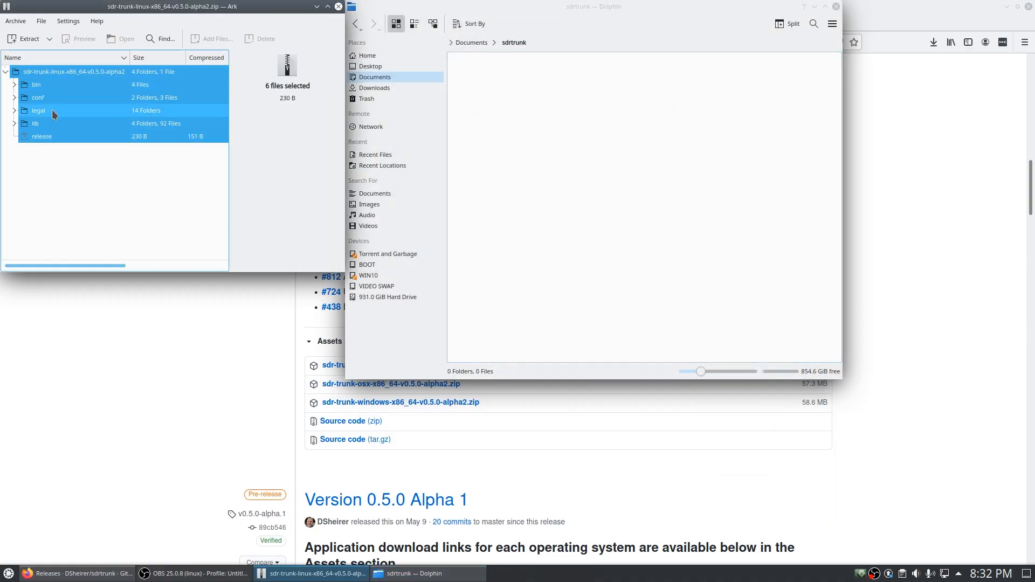
pyautogui.moveTo(52, 109); pyautogui.dragTo(580, 137)
pyautogui.click(338, 6)
pyautogui.click(479, 78)
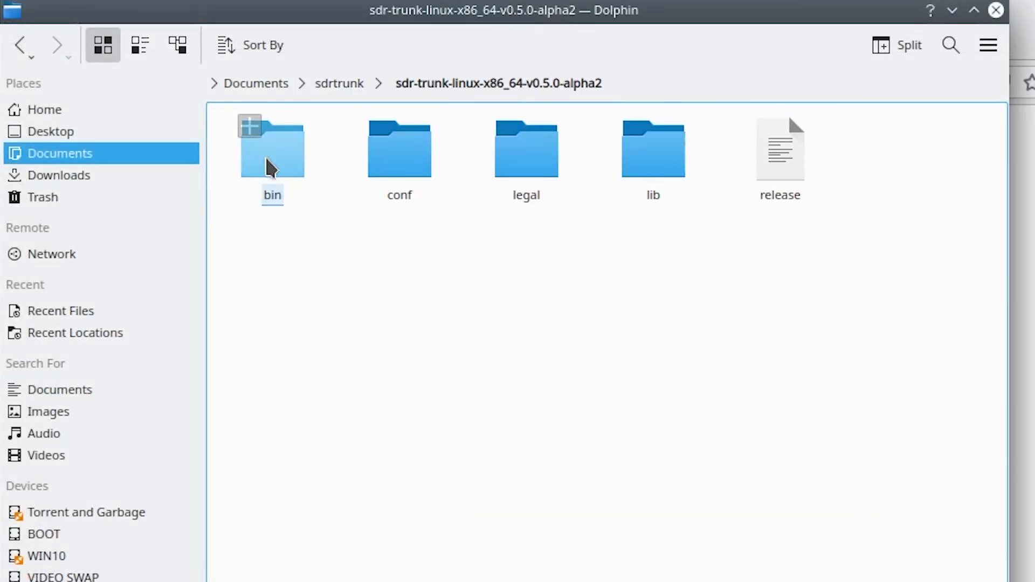
# Execute the bin/sdr-trunk script from the extracted v0.5.0-alpha2 folder
pyautogui.click(269, 168)
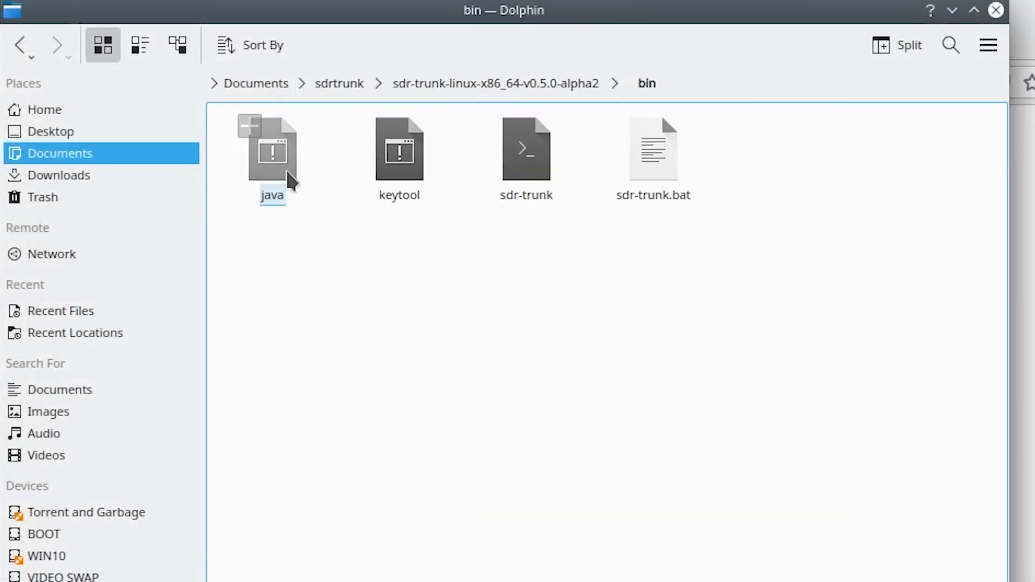
pyautogui.click(534, 172)
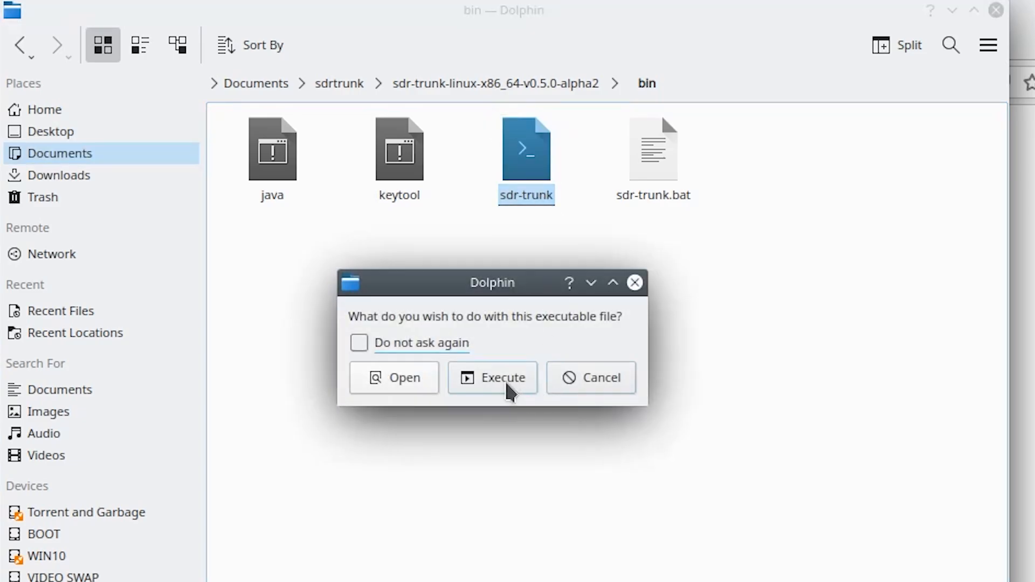
pyautogui.click(509, 389)
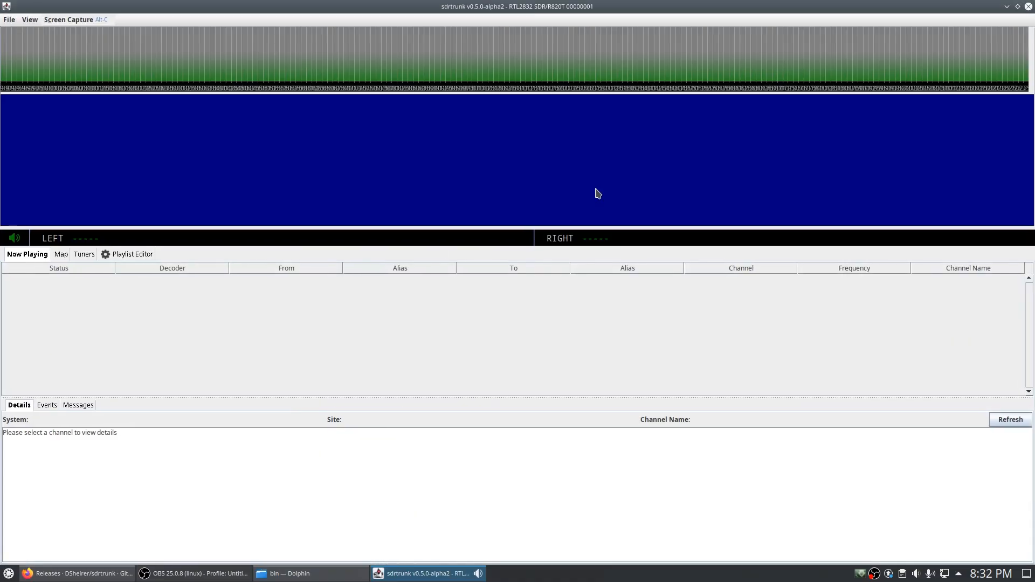
# List the tuners and view both R820T tuners' configurations, including 00000003
pyautogui.click(86, 255)
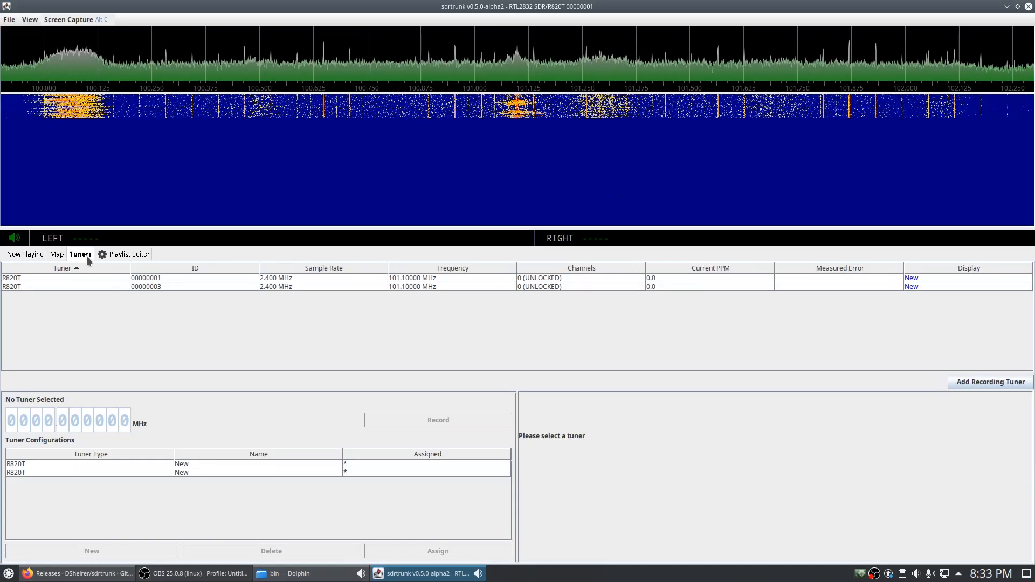
pyautogui.click(96, 278)
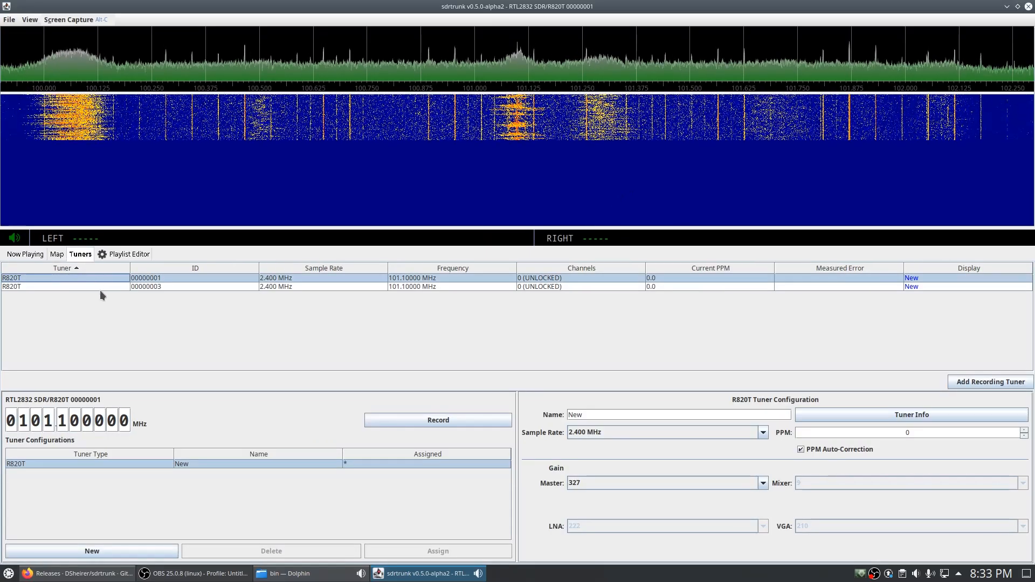
pyautogui.click(100, 290)
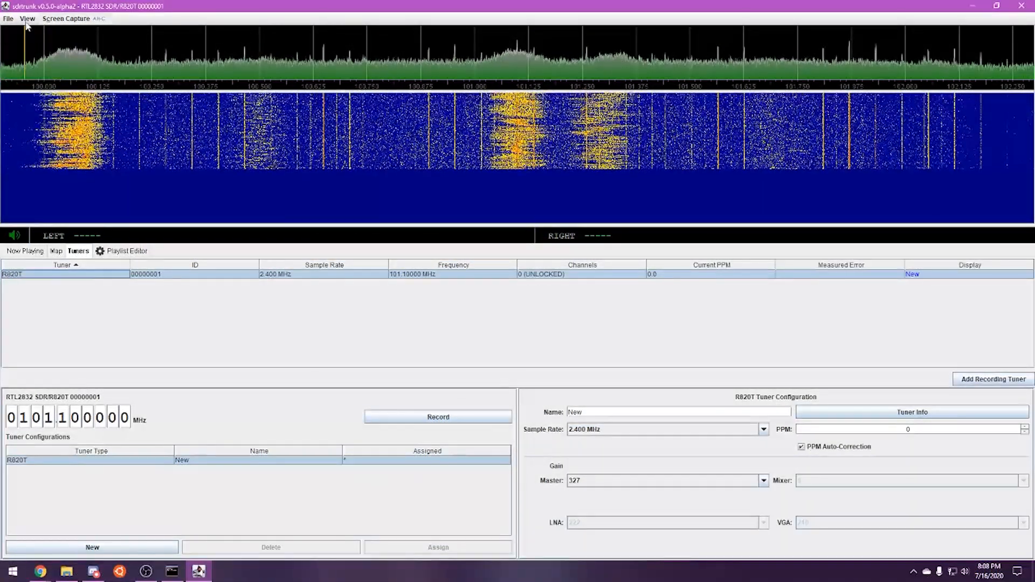
# In User Preferences' JMBE Audio Library page, accept updating to JMBE 1.0.7b
pyautogui.click(27, 19)
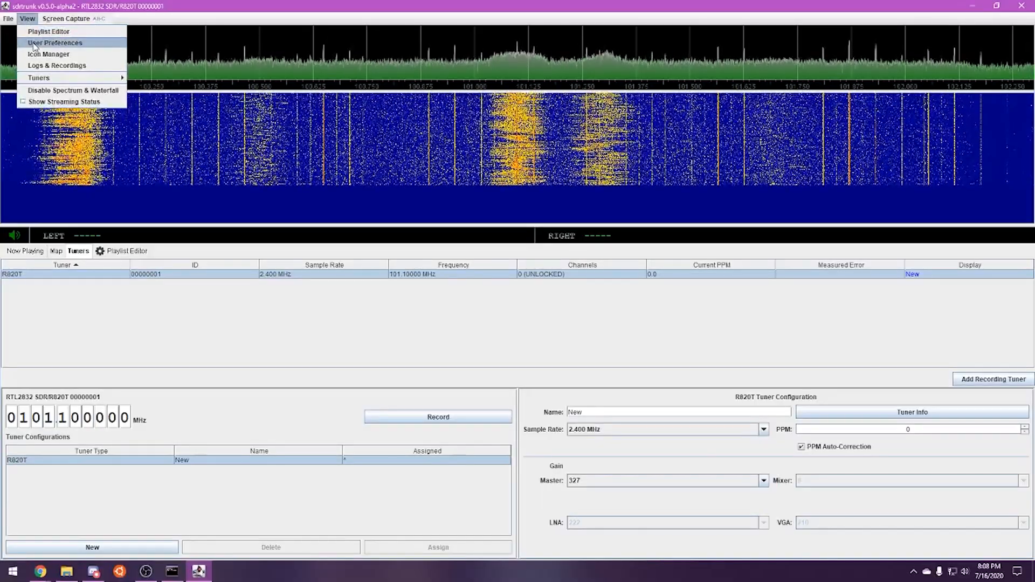
pyautogui.click(34, 45)
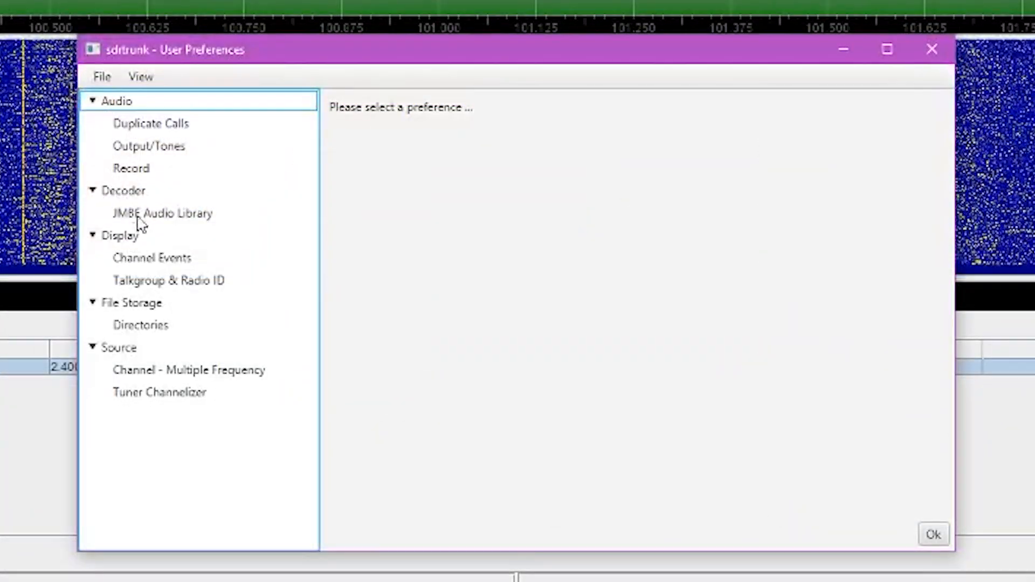
pyautogui.click(140, 226)
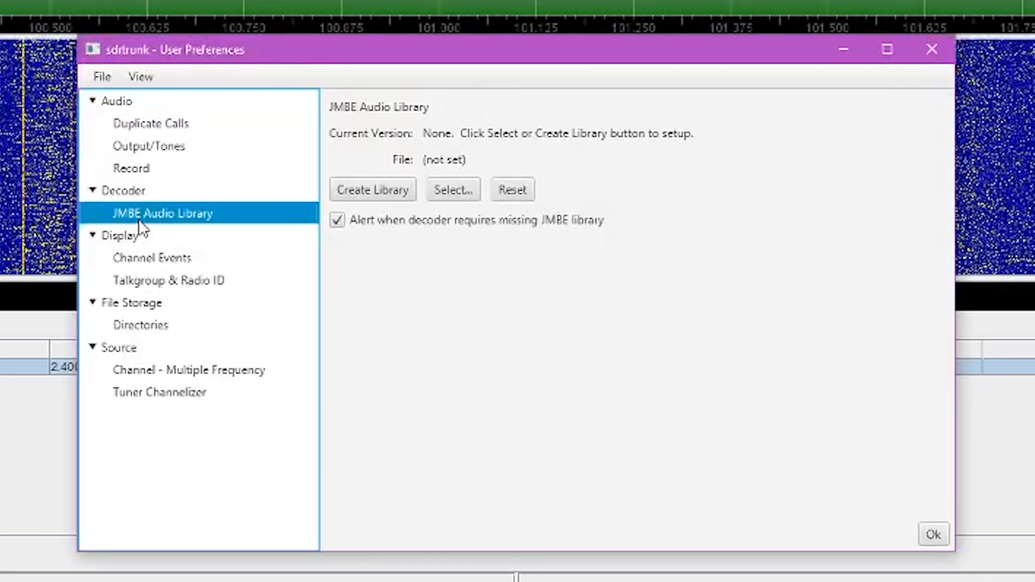
pyautogui.click(343, 194)
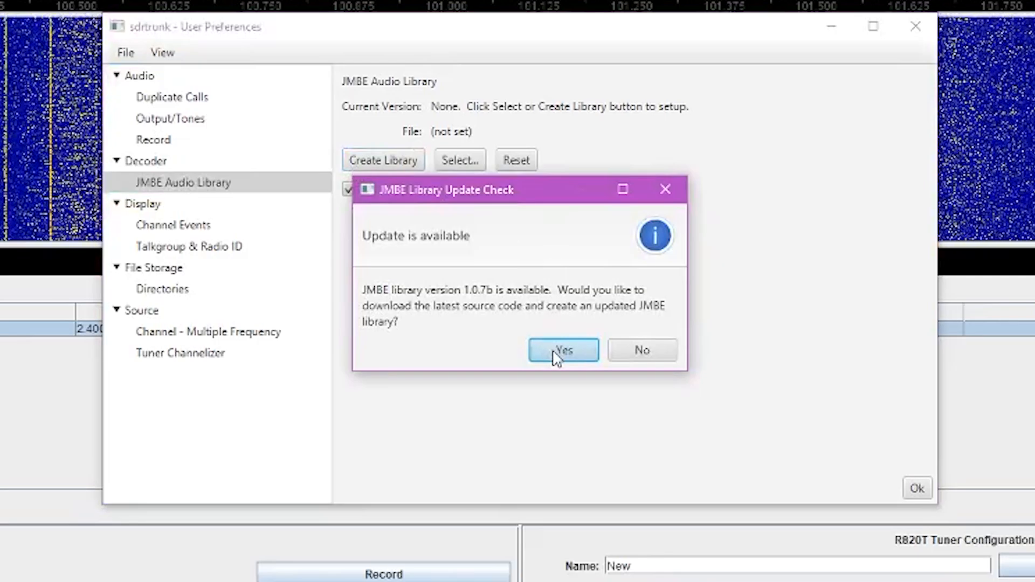
pyautogui.click(557, 353)
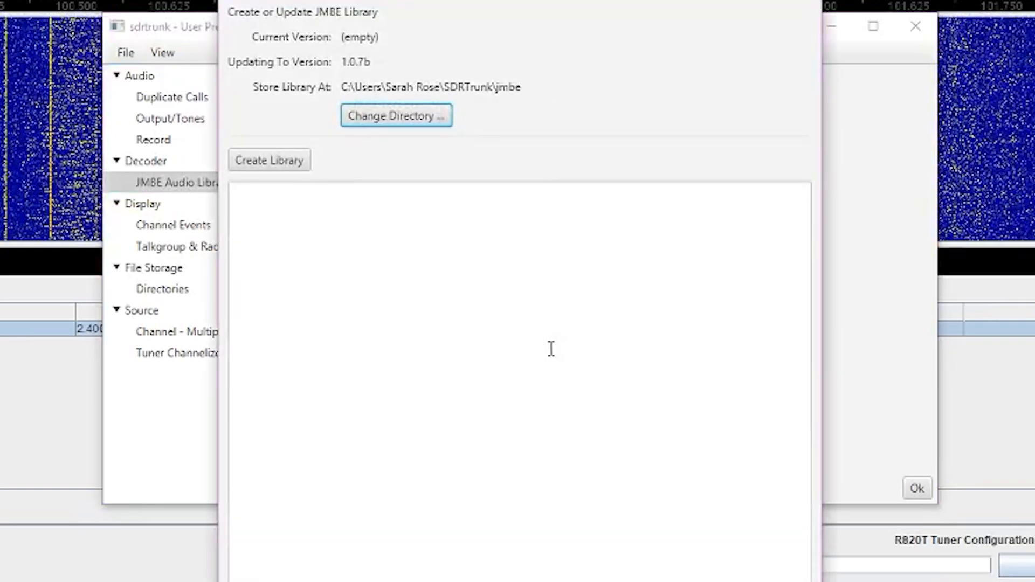
# Download and compile the JMBE library, then close preferences and open the Playlist Editor
pyautogui.click(291, 170)
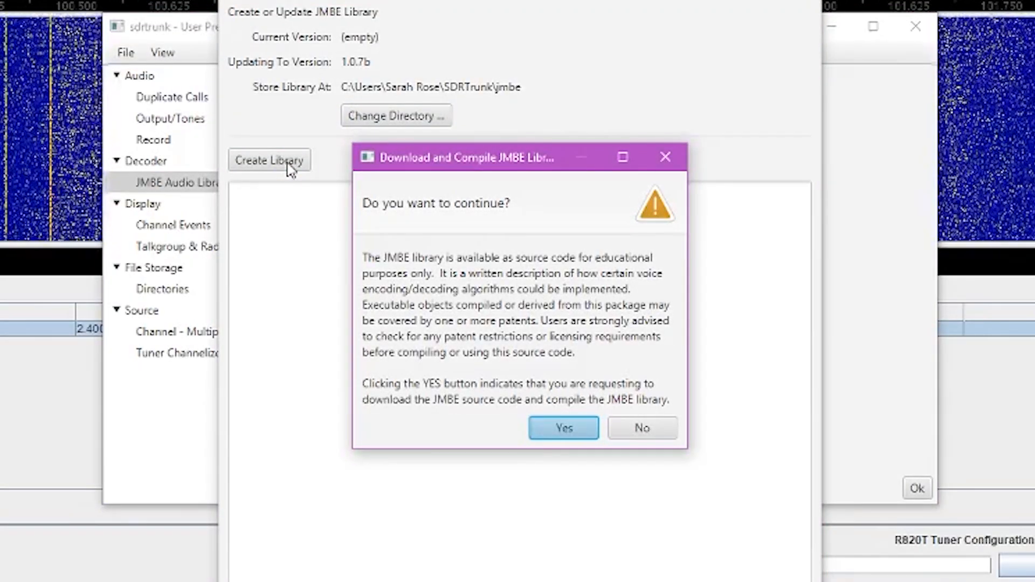
pyautogui.click(564, 429)
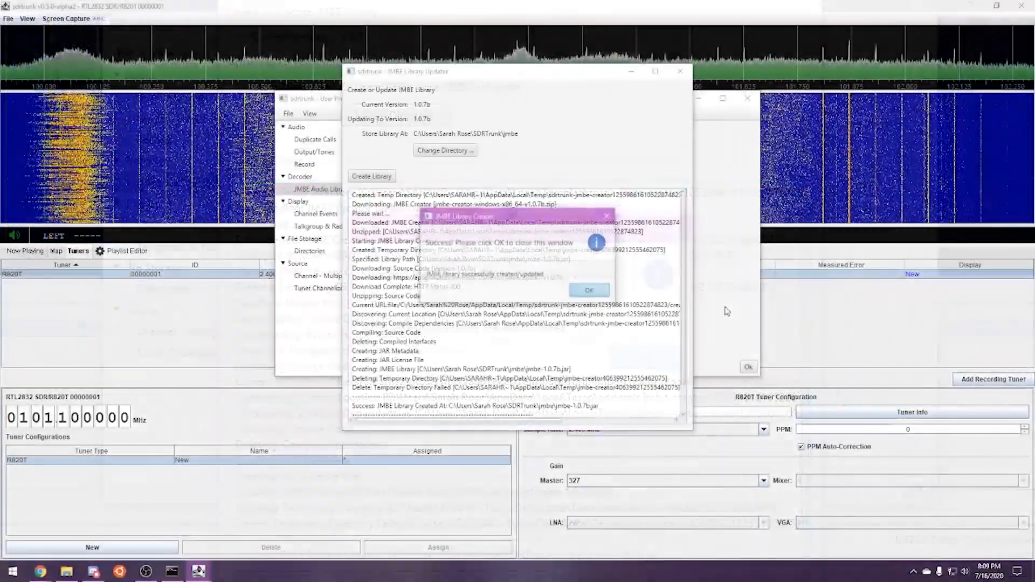
pyautogui.click(598, 291)
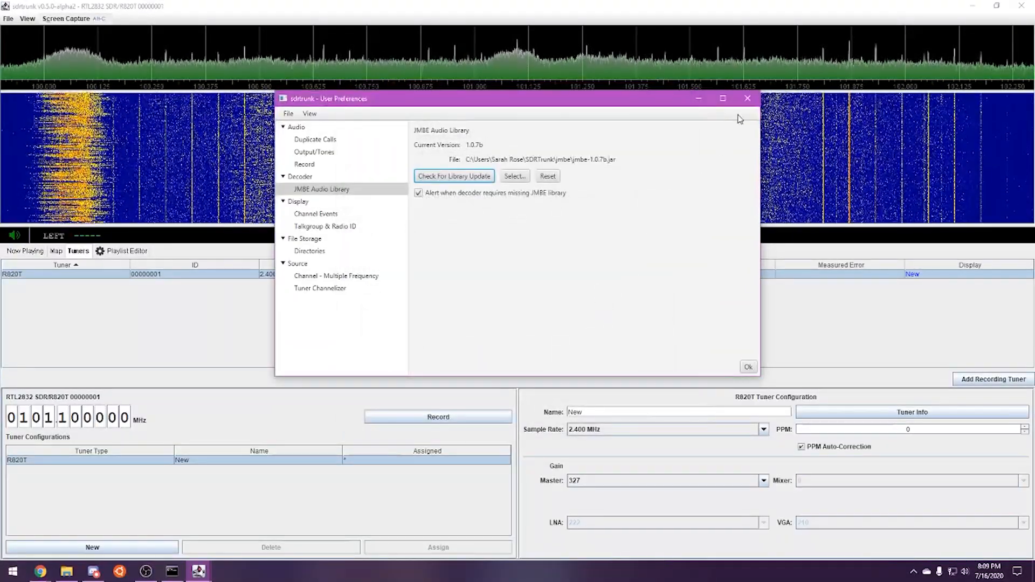
pyautogui.click(749, 100)
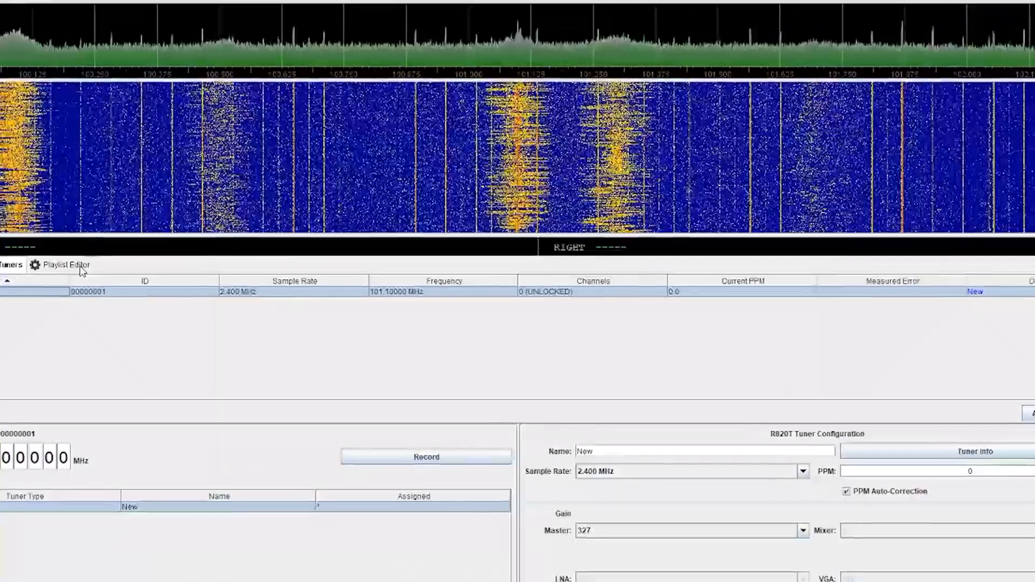
pyautogui.click(96, 265)
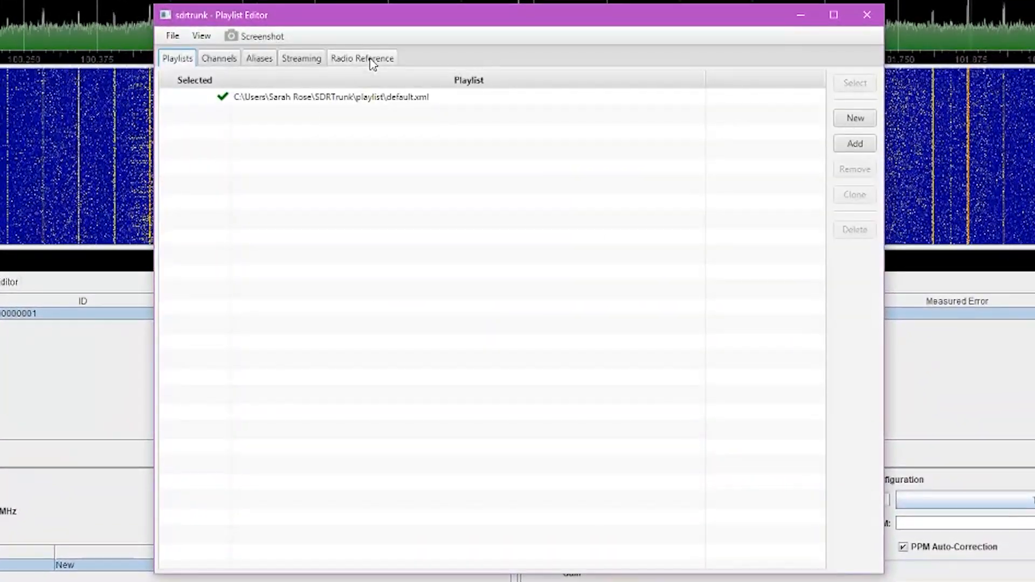
# Log in to Radio Reference with the account's user name and password
pyautogui.click(372, 61)
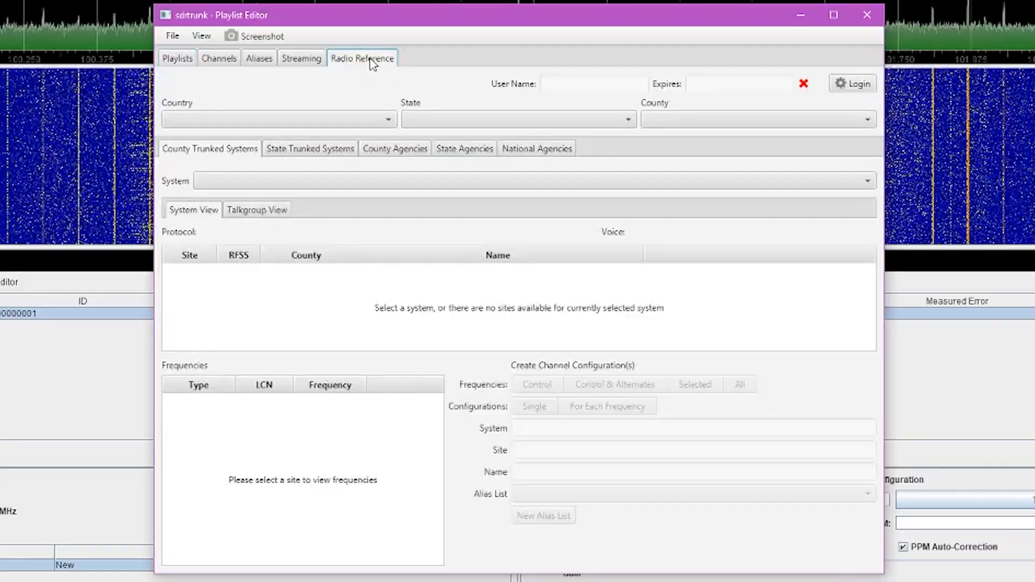
pyautogui.click(839, 85)
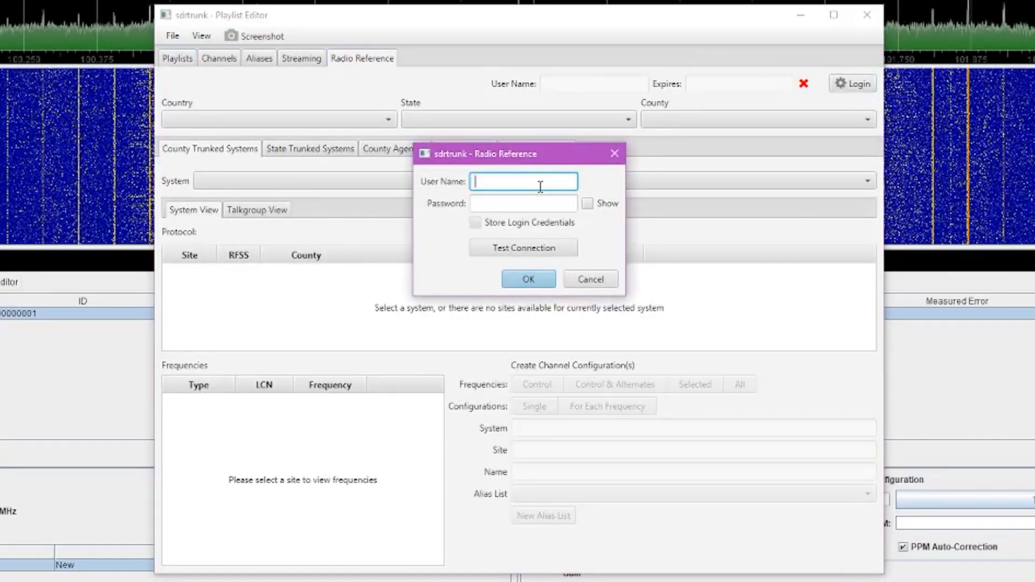
pyautogui.write('kr0siv')
pyautogui.press('Tab')
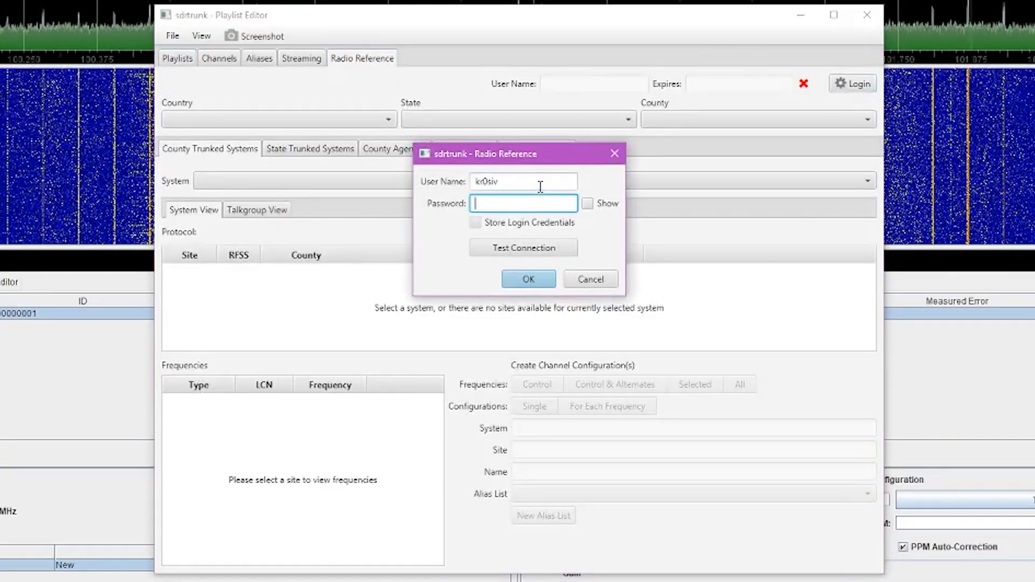
pyautogui.write('***********')
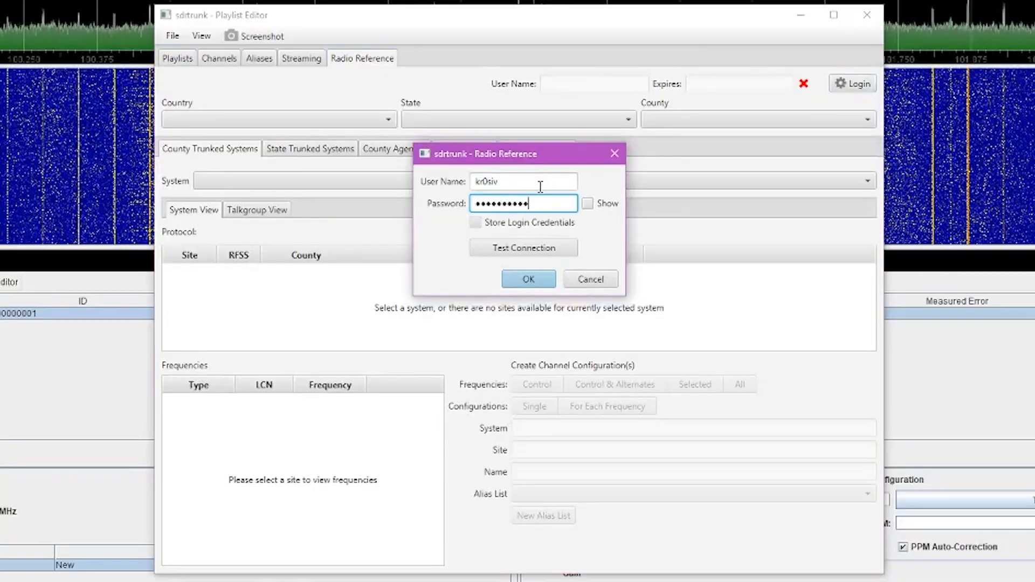
pyautogui.press('Return')
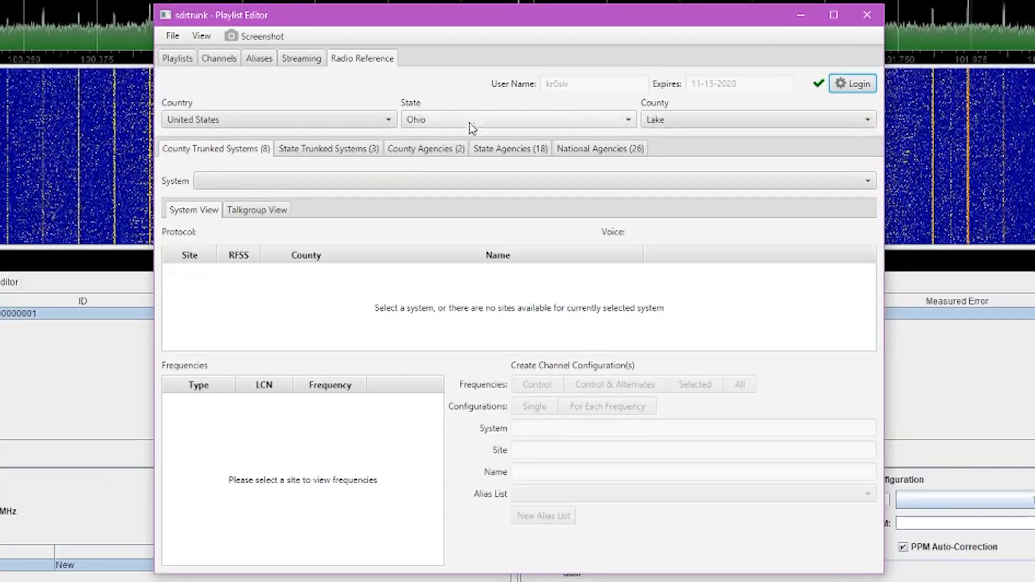
# List Ohio's statewide trunked system sites sorted by county and scroll to Lake
pyautogui.click(343, 156)
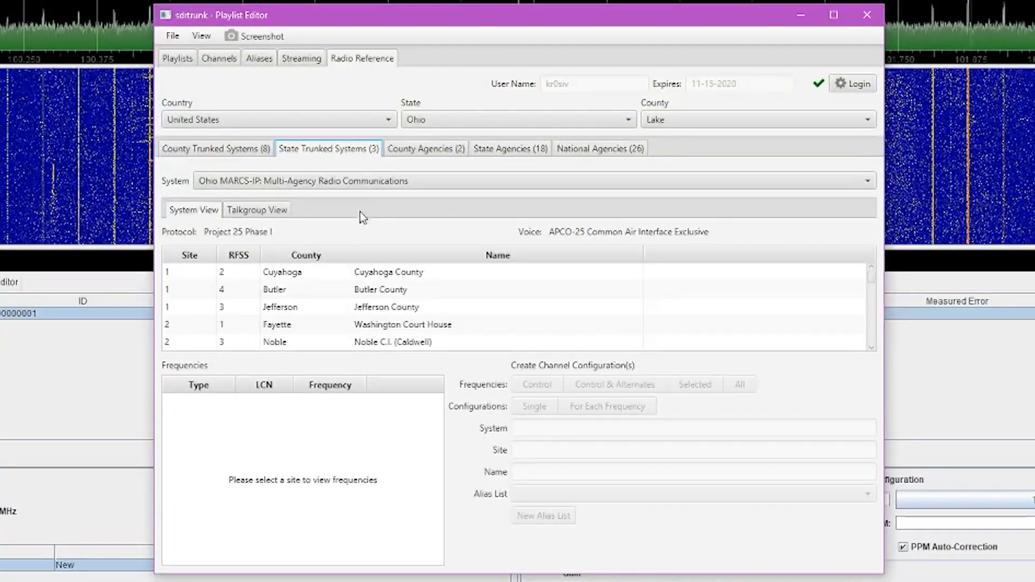
pyautogui.click(329, 256)
pyautogui.scroll(-5, 318, 301)
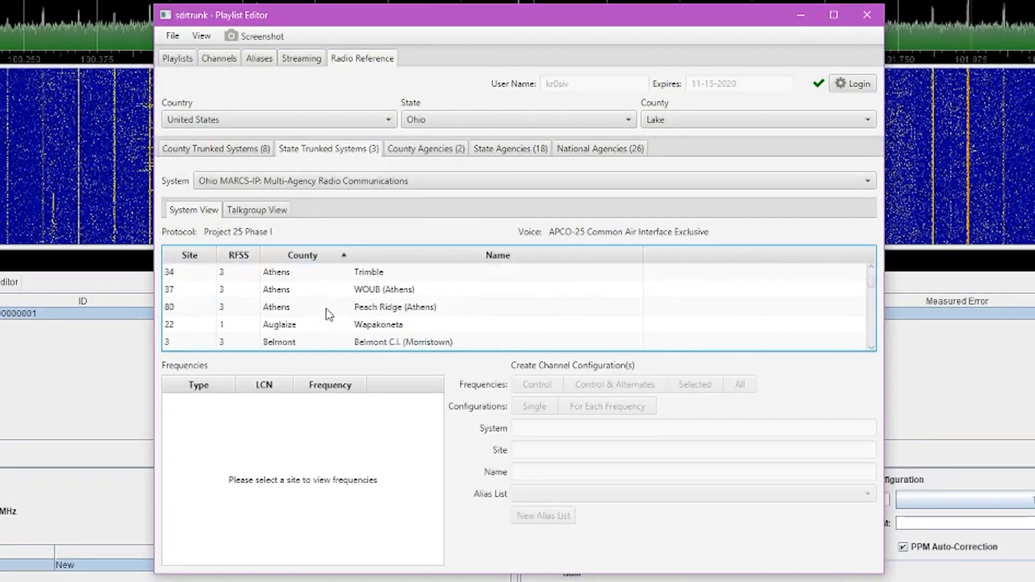
pyautogui.scroll(-7, 328, 315)
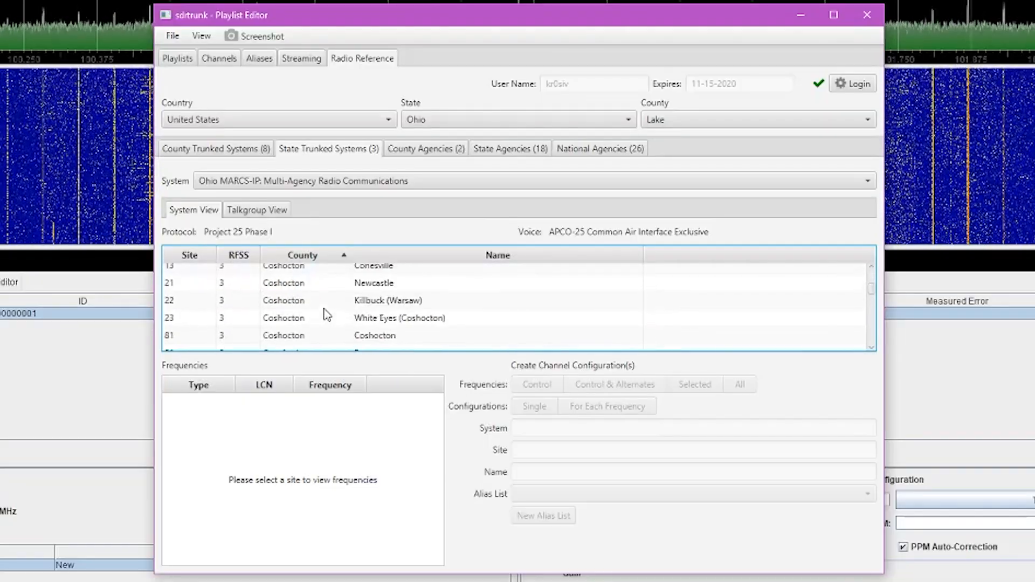
pyautogui.scroll(-8, 327, 315)
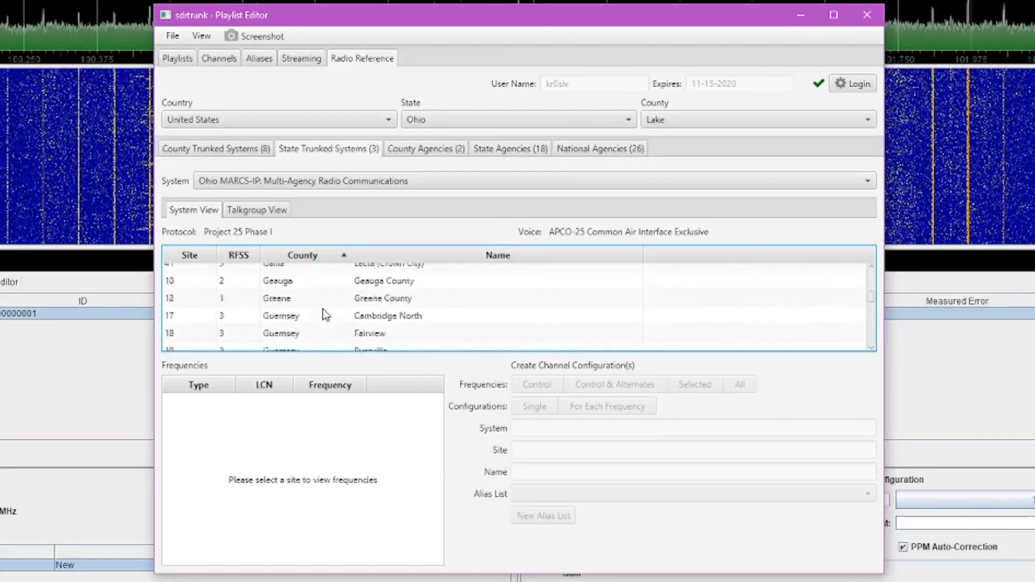
pyautogui.scroll(-8, 326, 315)
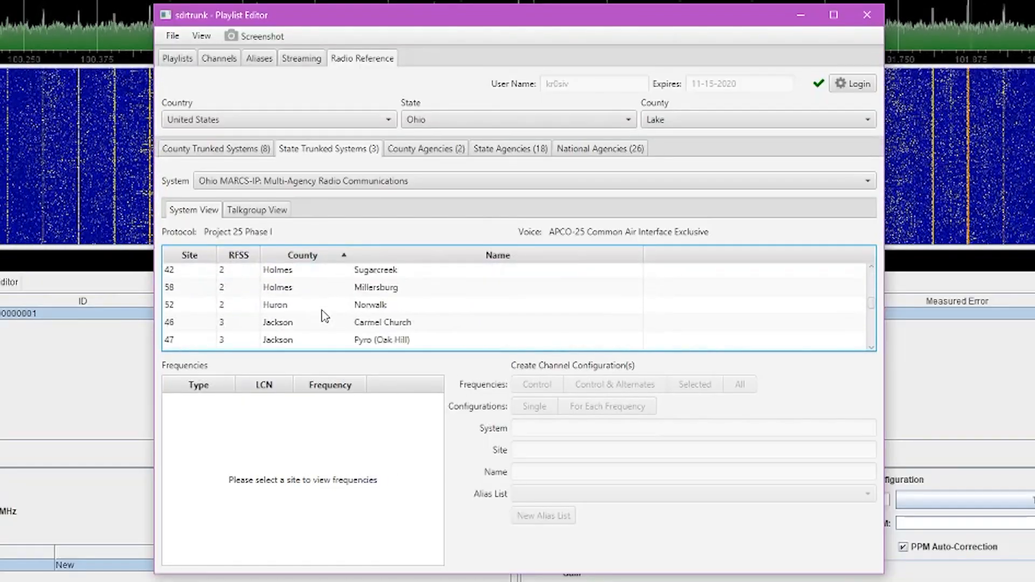
pyautogui.scroll(-8, 325, 316)
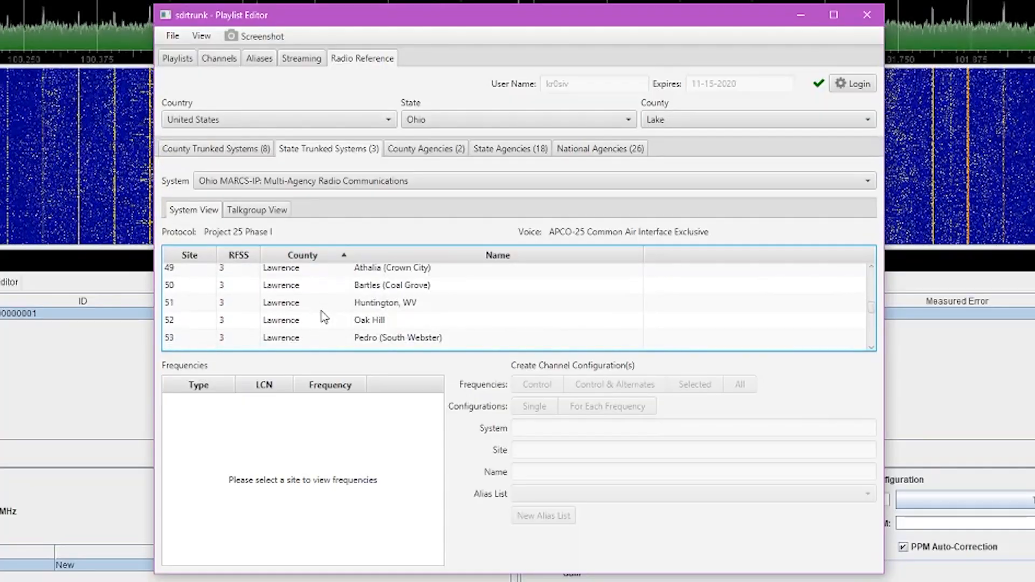
pyautogui.scroll(1, 323, 317)
# Select the Lake County site and create a new alias list named Lake County
pyautogui.click(316, 284)
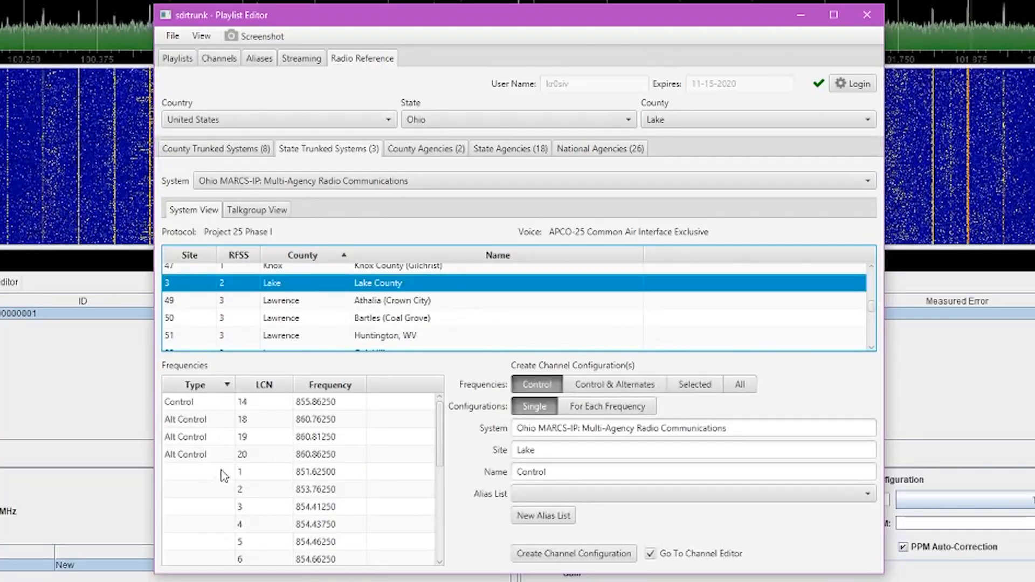
pyautogui.click(538, 523)
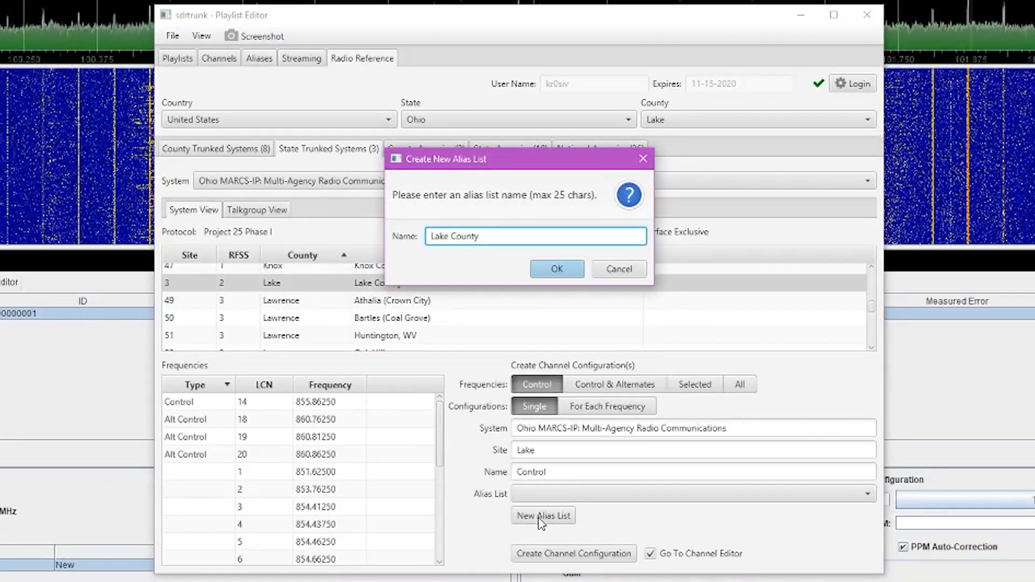
pyautogui.click(570, 274)
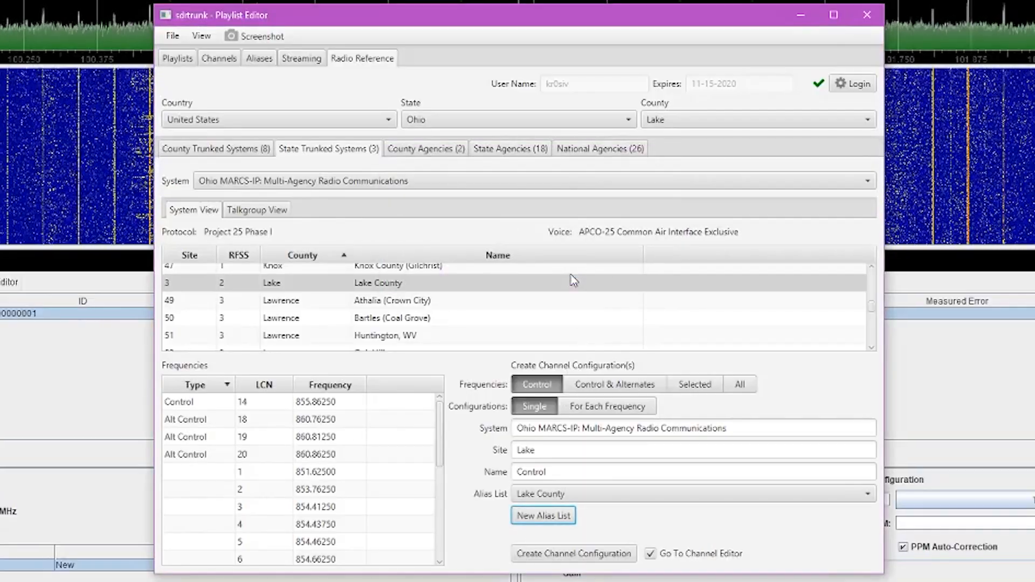
# Import all Lake County (43) Law talkgroups as aliases into the Lake County alias list
pyautogui.click(241, 212)
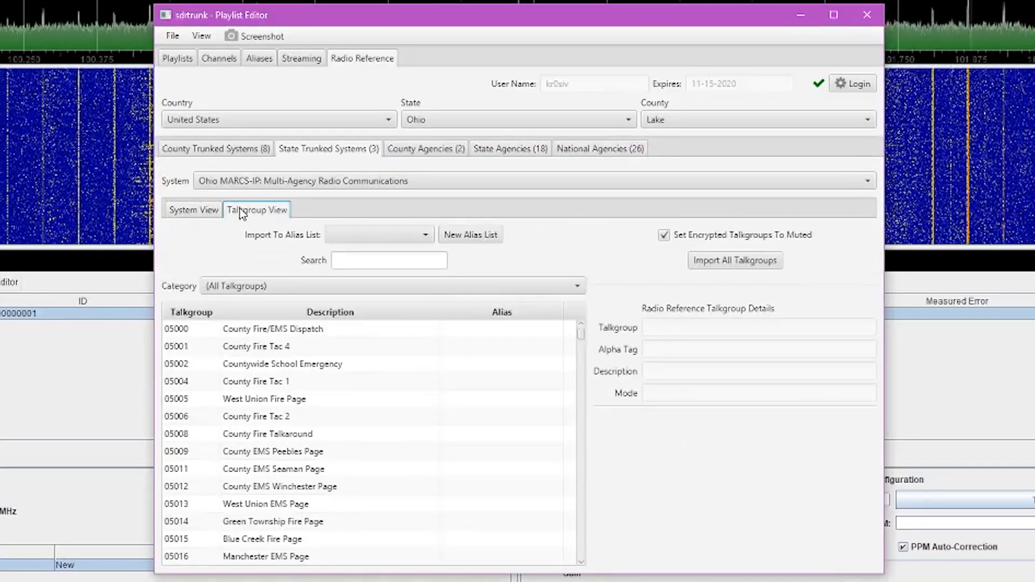
pyautogui.click(354, 237)
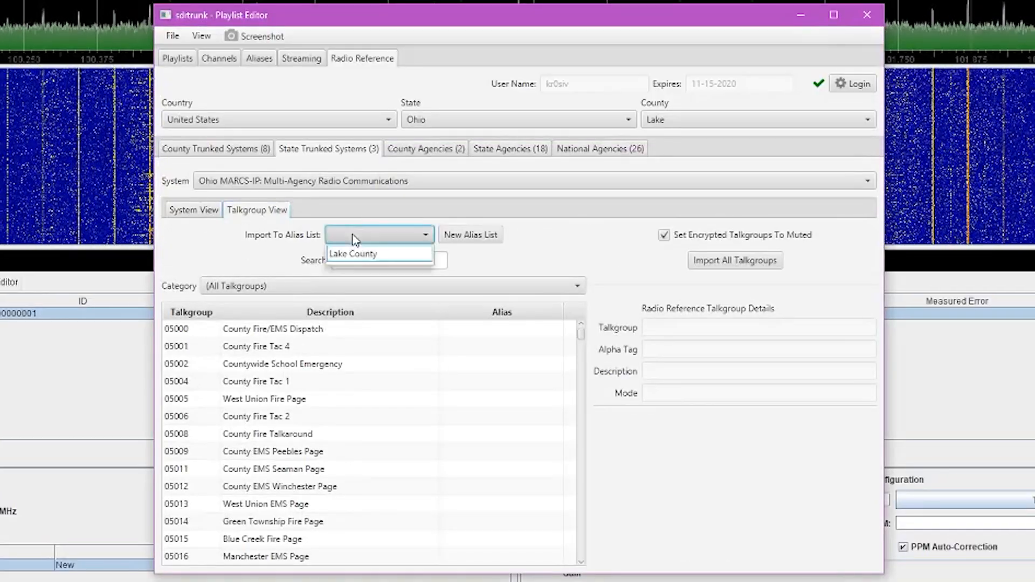
pyautogui.click(354, 255)
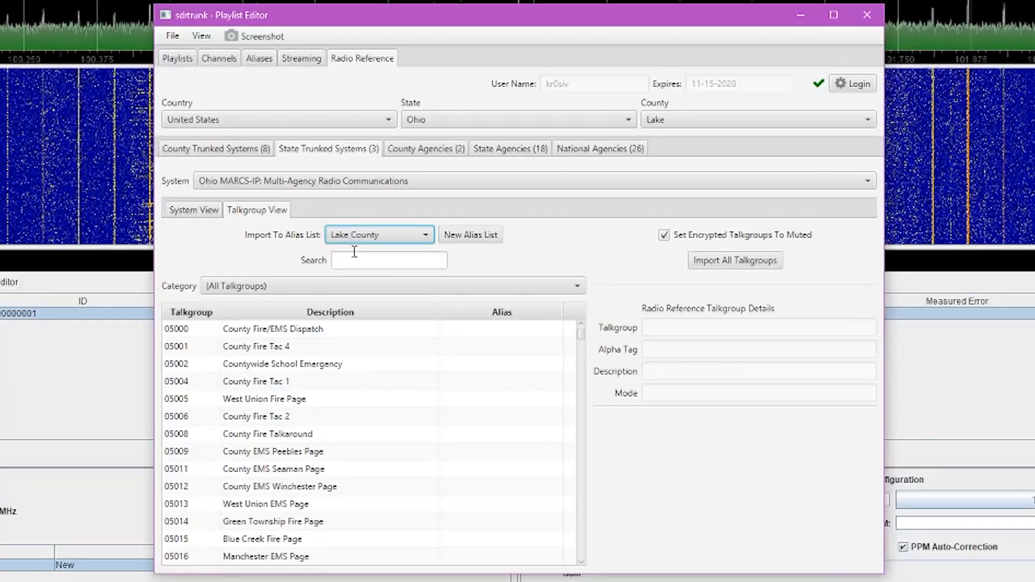
pyautogui.click(304, 285)
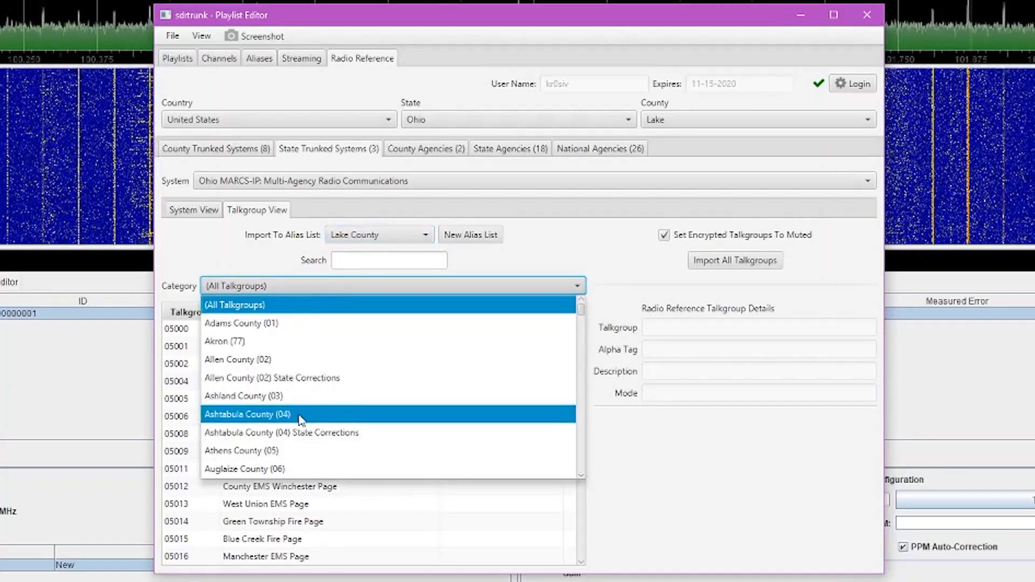
pyautogui.scroll(-15, 301, 420)
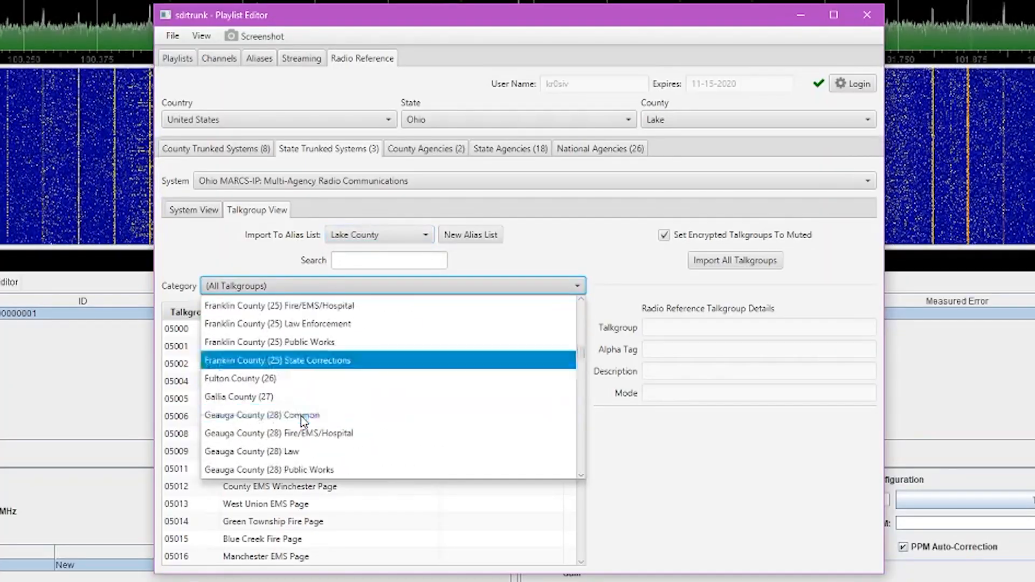
pyautogui.scroll(-10, 301, 417)
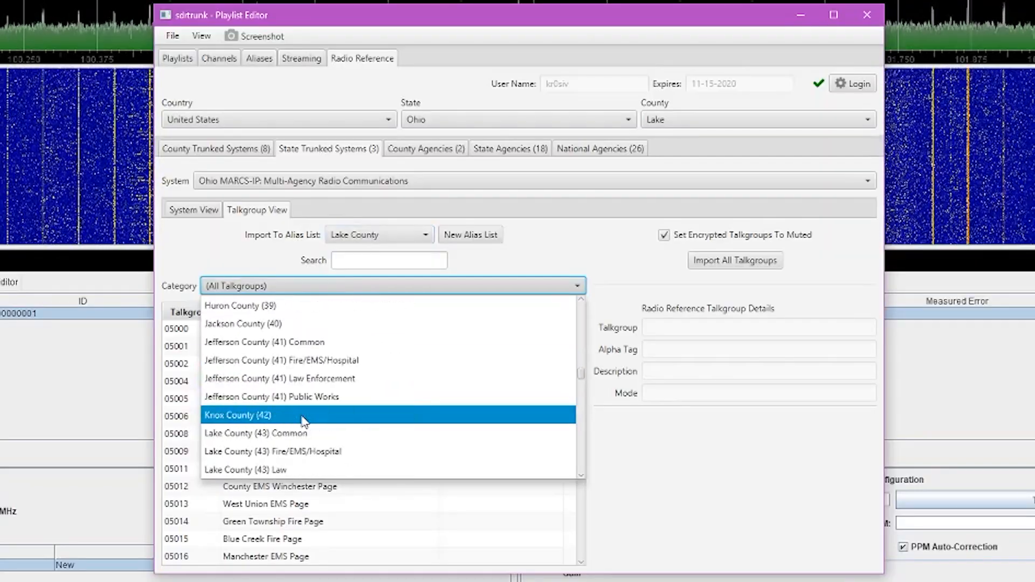
pyautogui.scroll(-3, 303, 419)
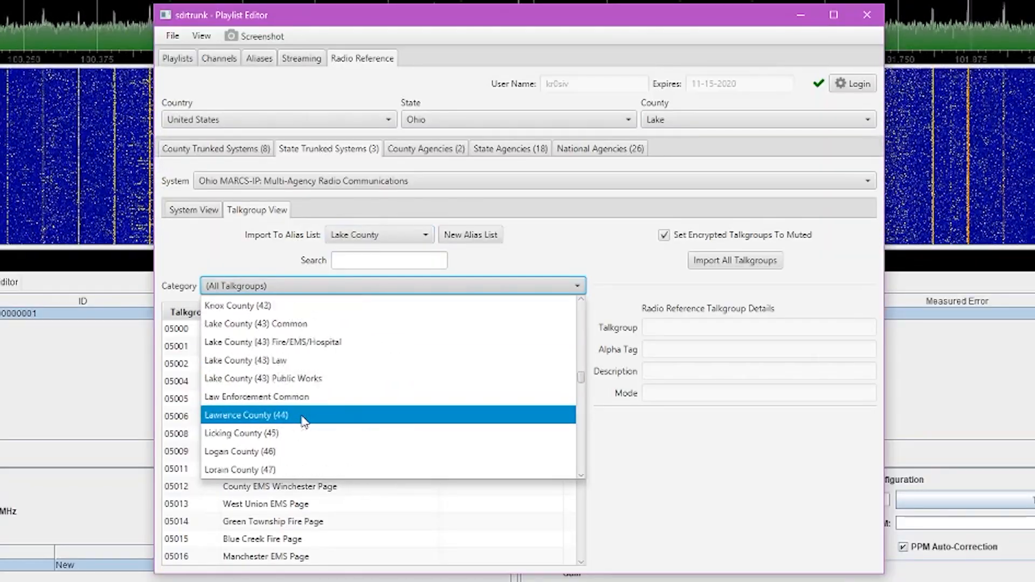
pyautogui.scroll(1, 303, 421)
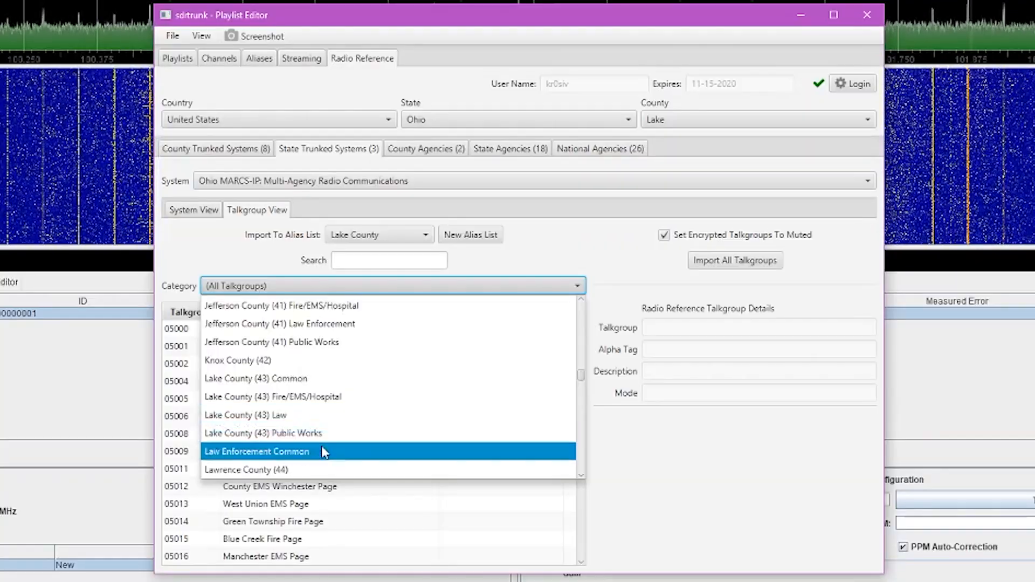
pyautogui.click(288, 417)
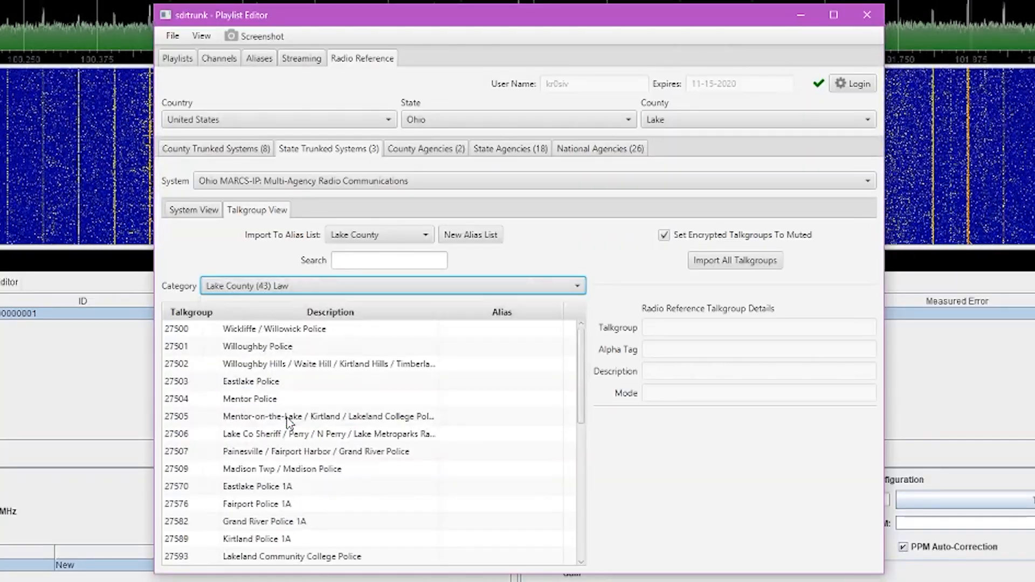
pyautogui.click(745, 263)
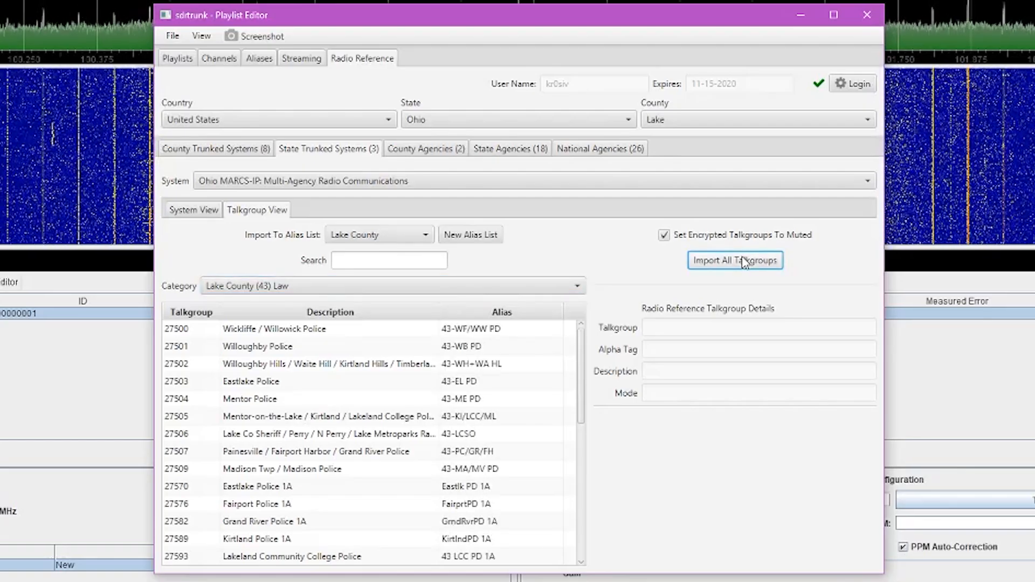
pyautogui.click(205, 210)
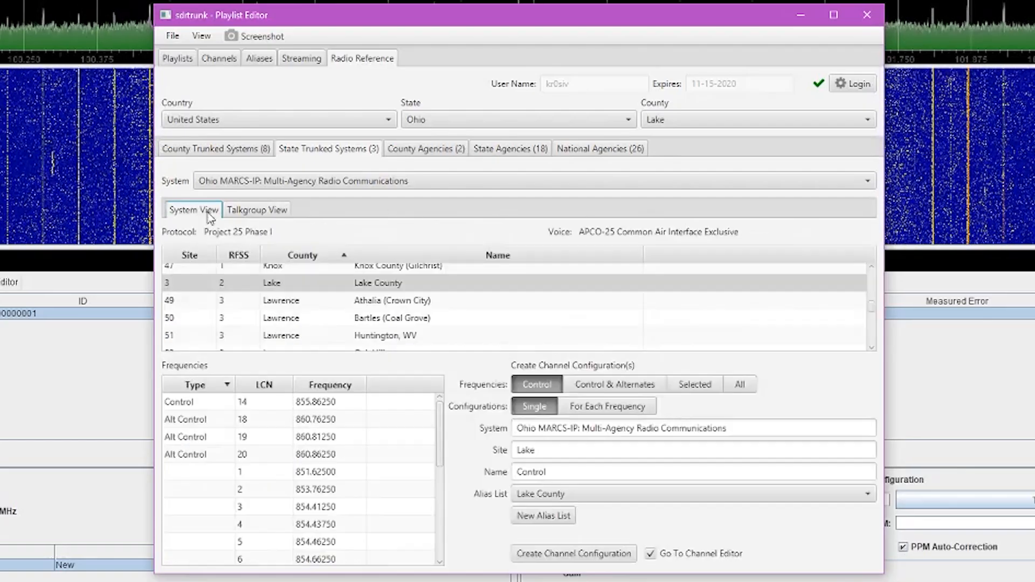
# Create the Lake Control channel on 855.8625, start it decoding, and close the Playlist Editor
pyautogui.click(614, 556)
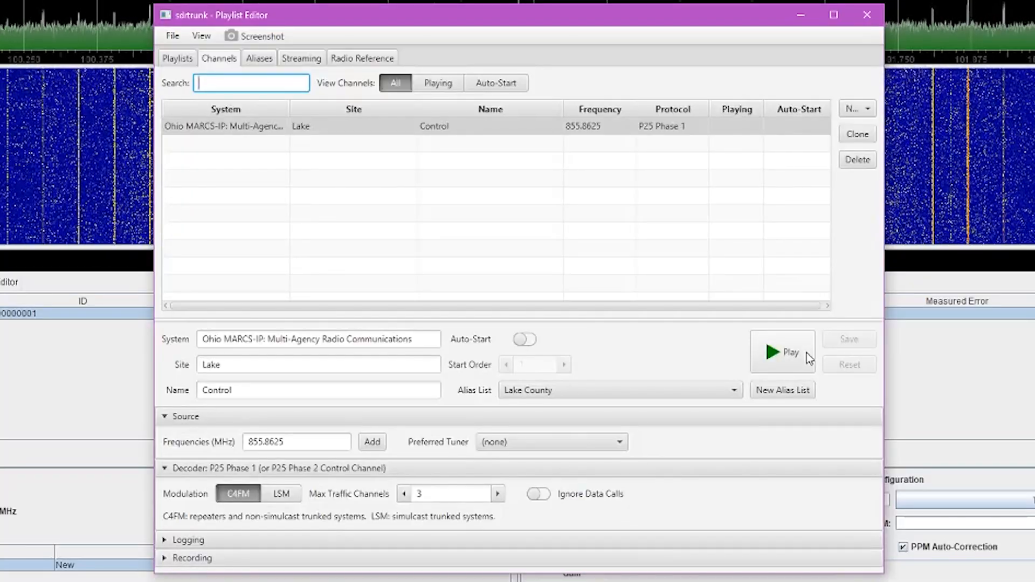
pyautogui.click(806, 352)
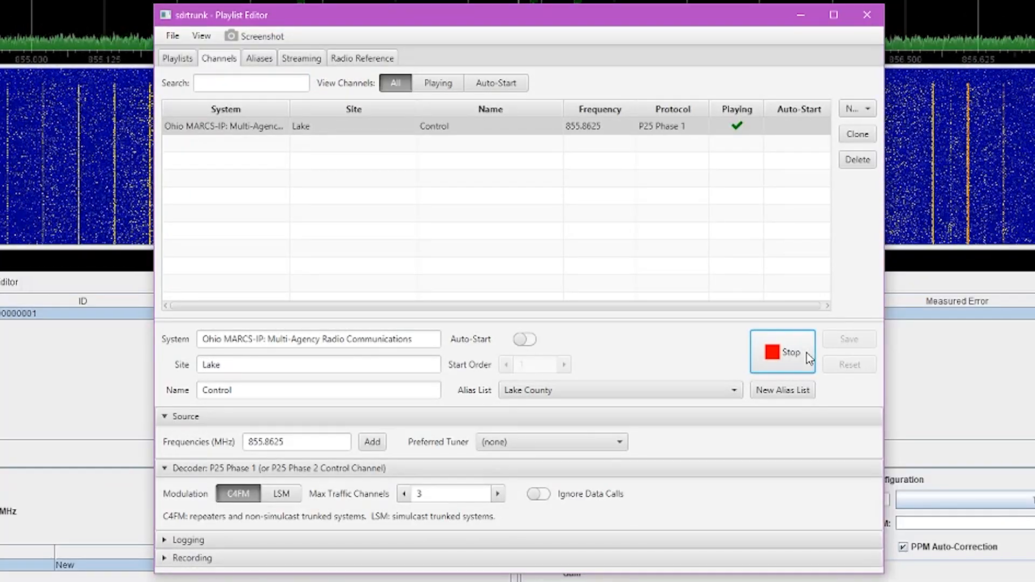
pyautogui.click(867, 14)
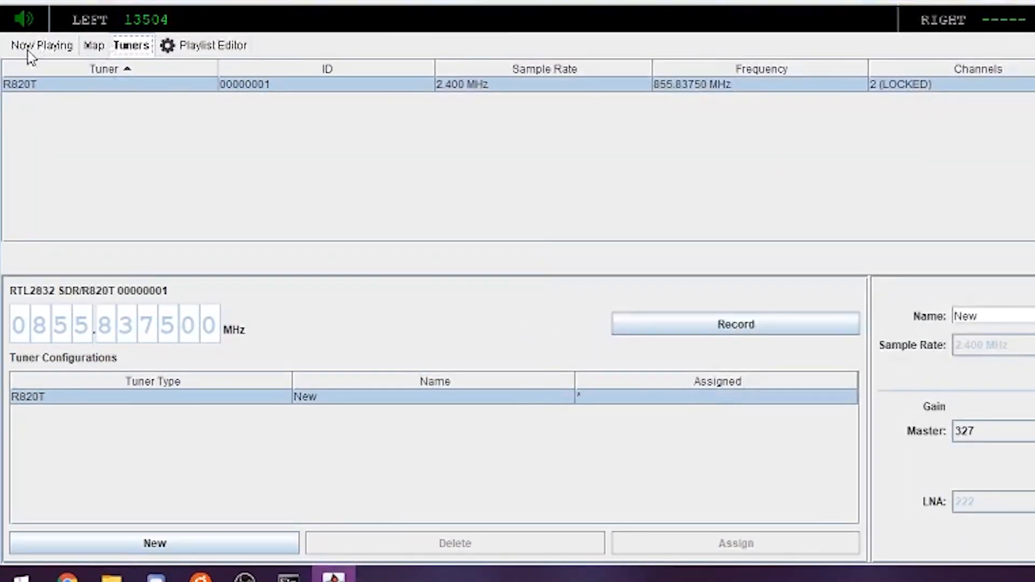
# Show Now Playing and select the CONTROL row to follow Lake's traffic calls
pyautogui.click(31, 47)
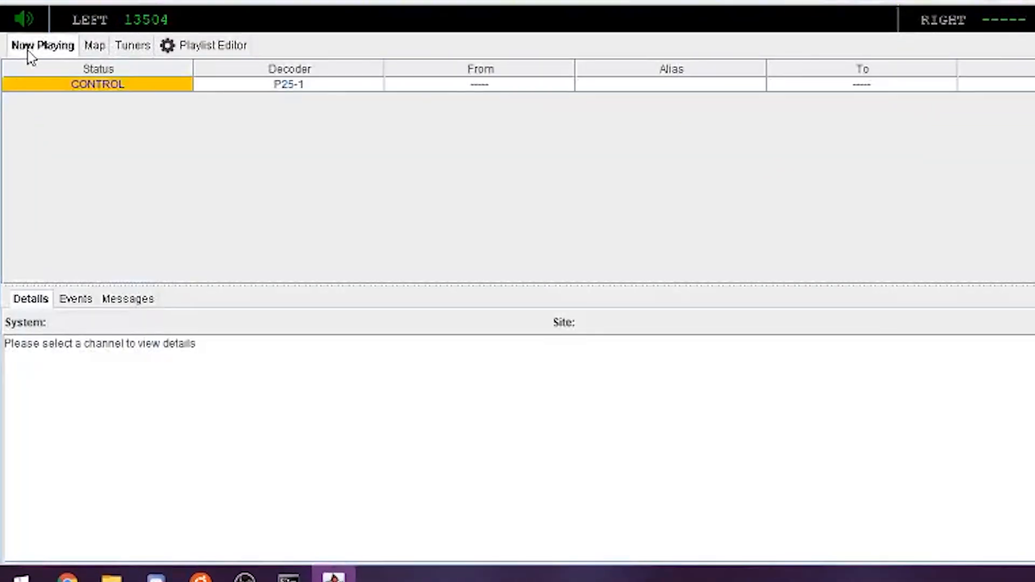
pyautogui.click(189, 85)
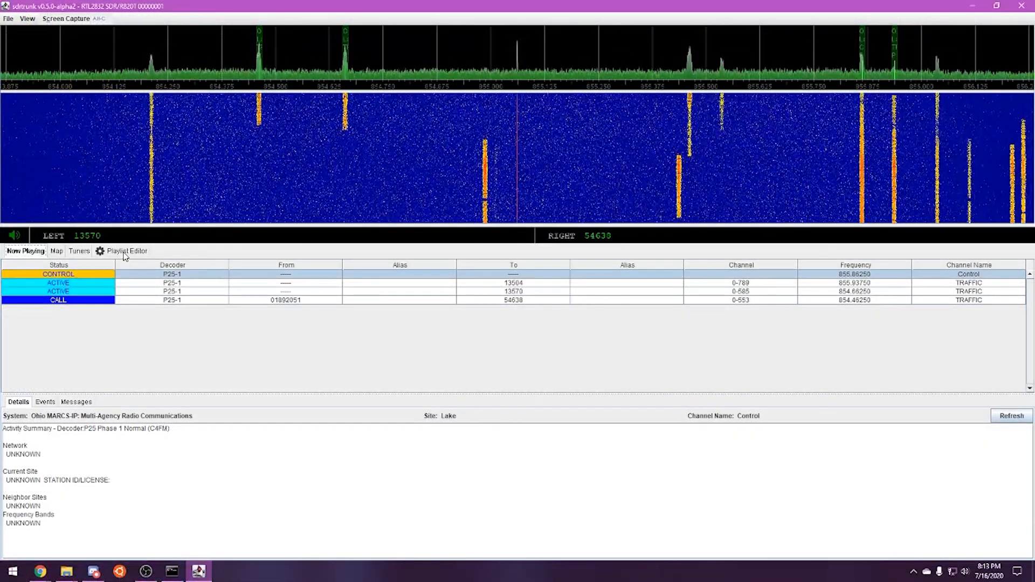
# Stop the Lake control channel and open the Lake County alias list
pyautogui.click(124, 251)
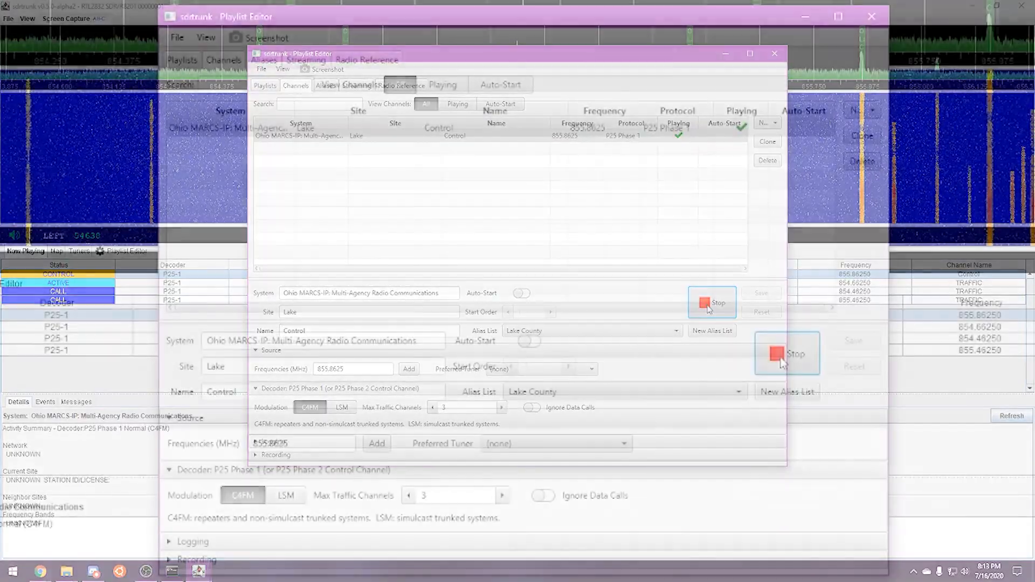
pyautogui.click(781, 356)
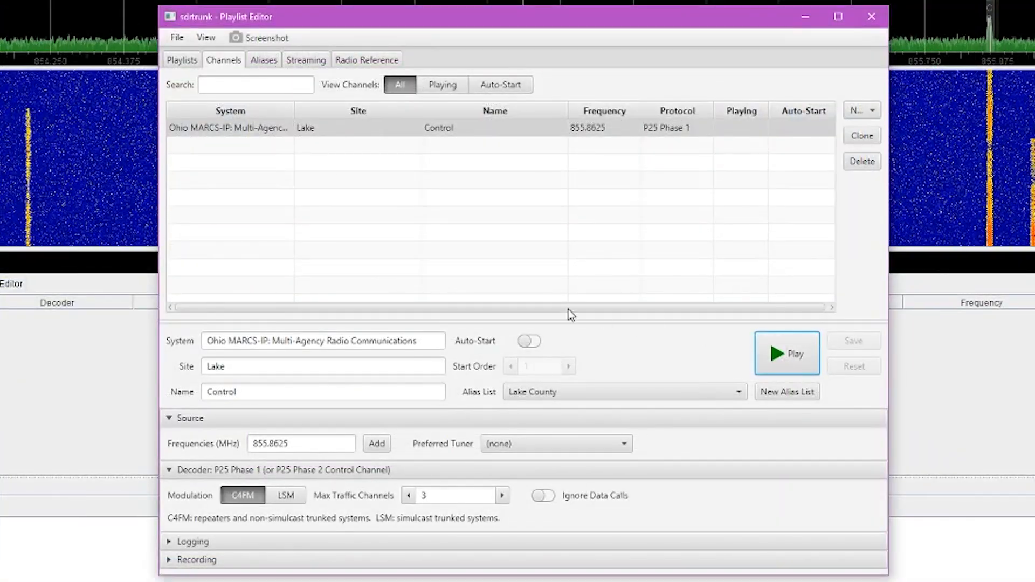
pyautogui.click(263, 61)
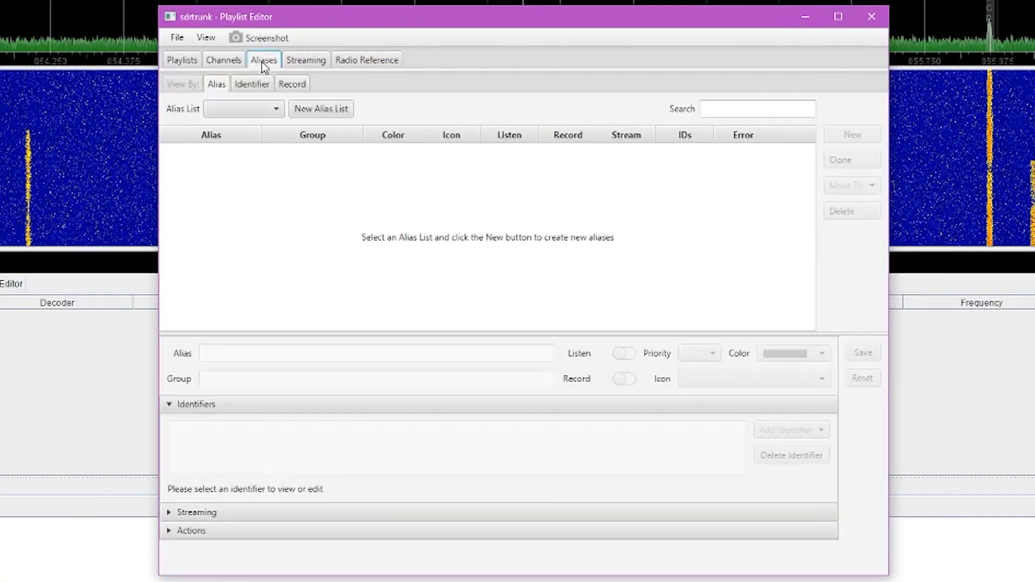
pyautogui.click(251, 108)
pyautogui.click(241, 128)
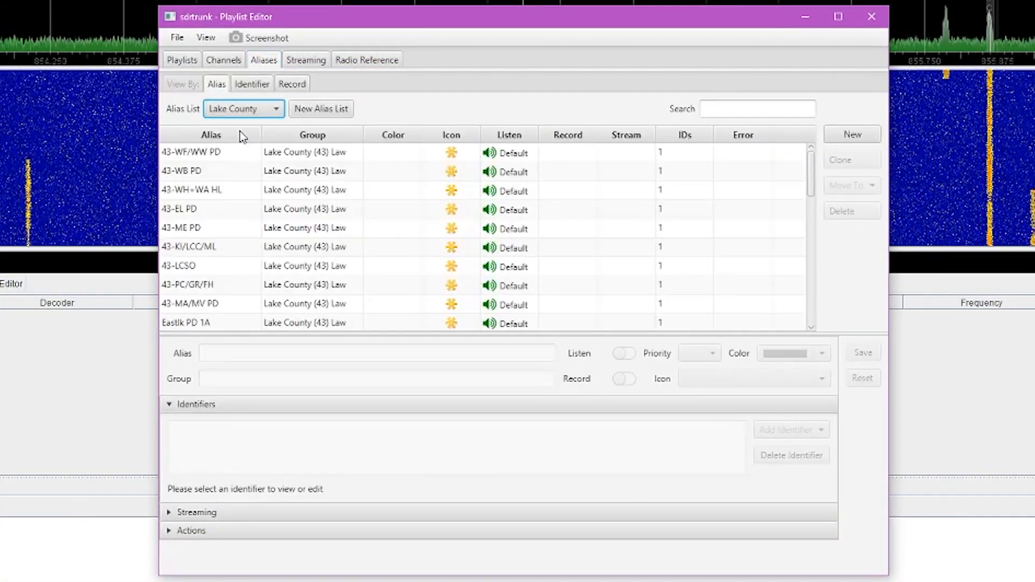
# Add and save a 'Blacklist Unknown' alias with an APCO-25 talkgroup range of 0–65535
pyautogui.click(837, 141)
pyautogui.moveTo(347, 351); pyautogui.dragTo(153, 345)
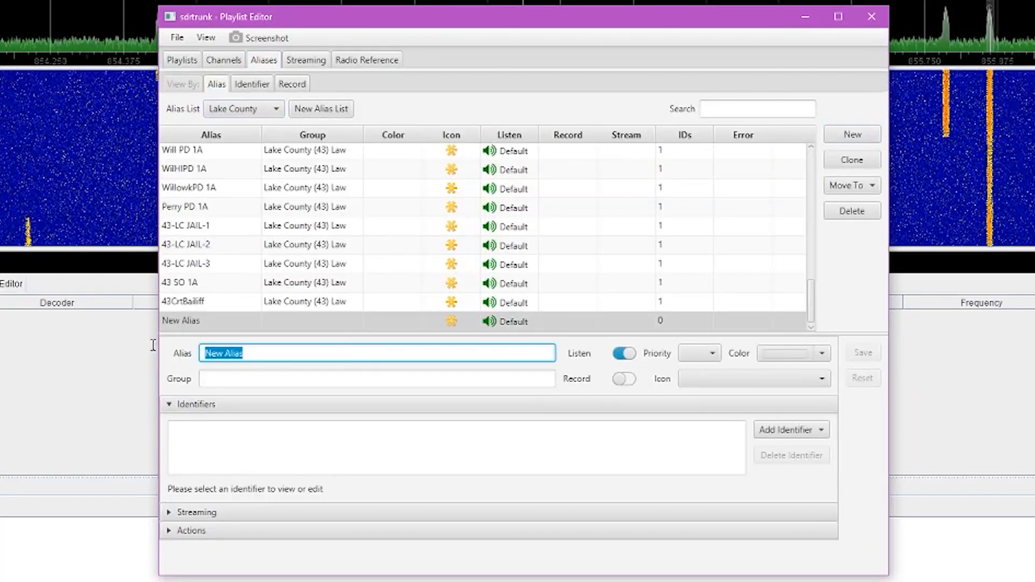
pyautogui.write('Black')
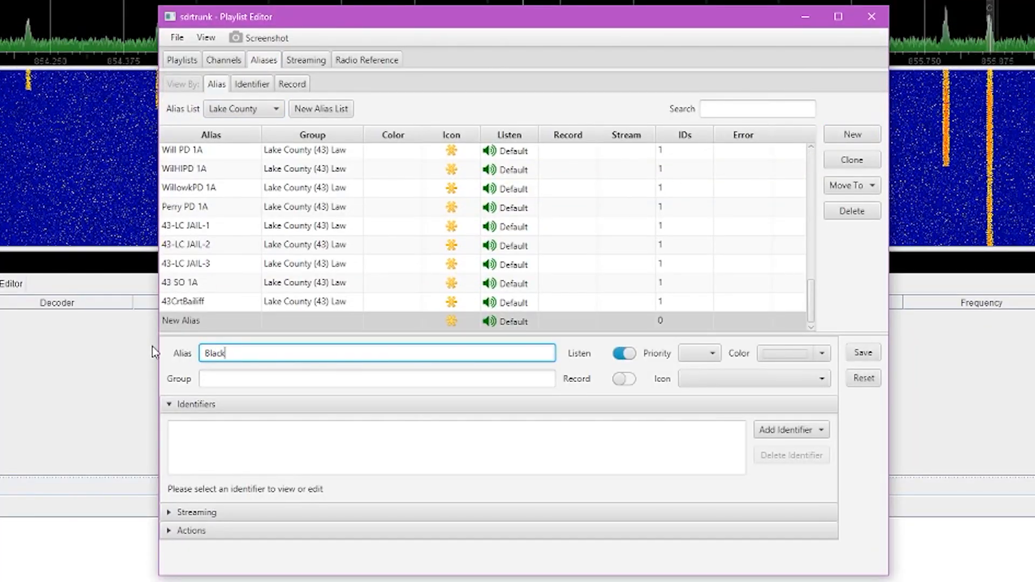
pyautogui.write('list Unknown')
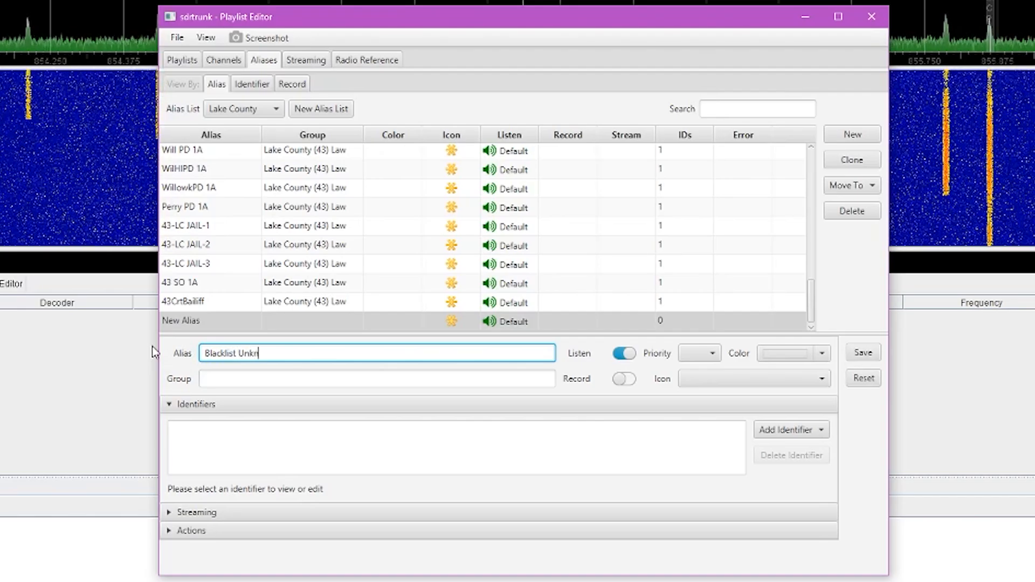
pyautogui.click(784, 434)
pyautogui.moveTo(790, 455)
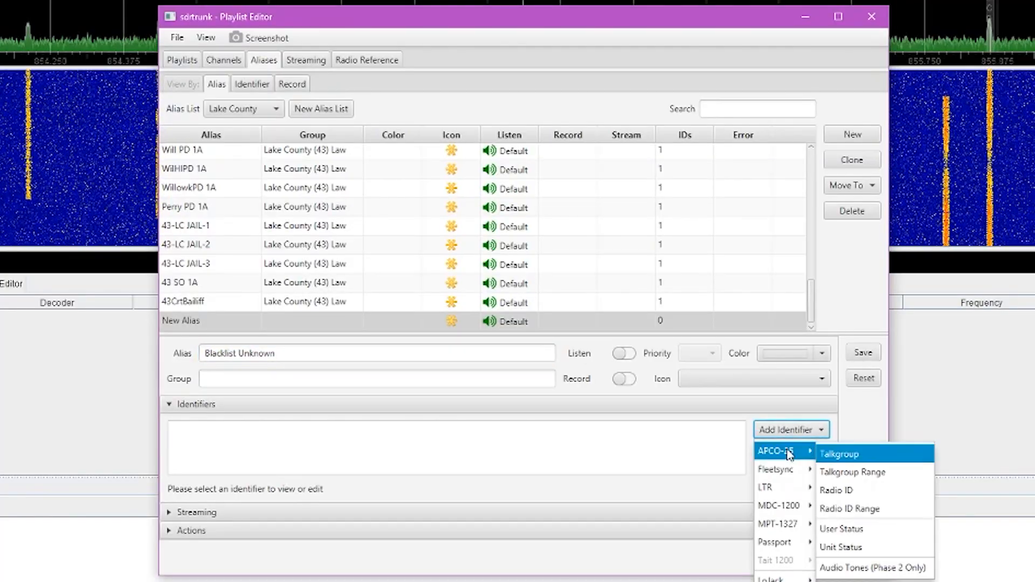
pyautogui.click(864, 473)
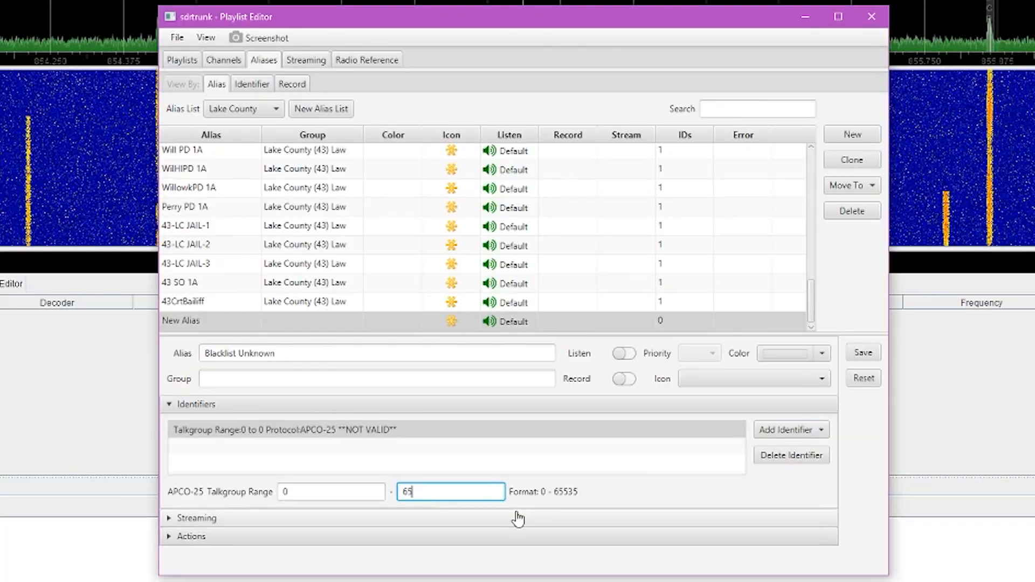
pyautogui.click(504, 473)
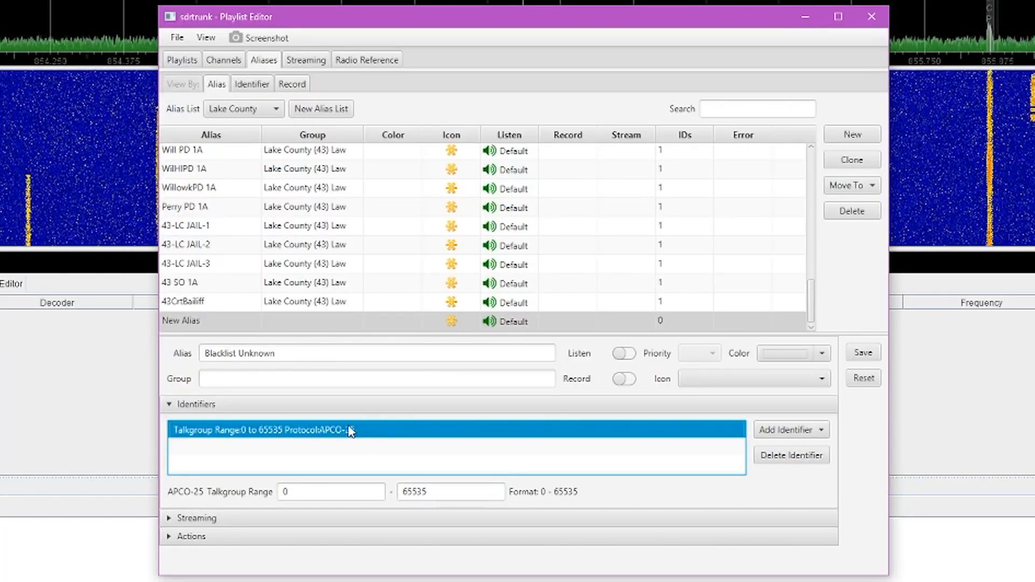
pyautogui.click(854, 359)
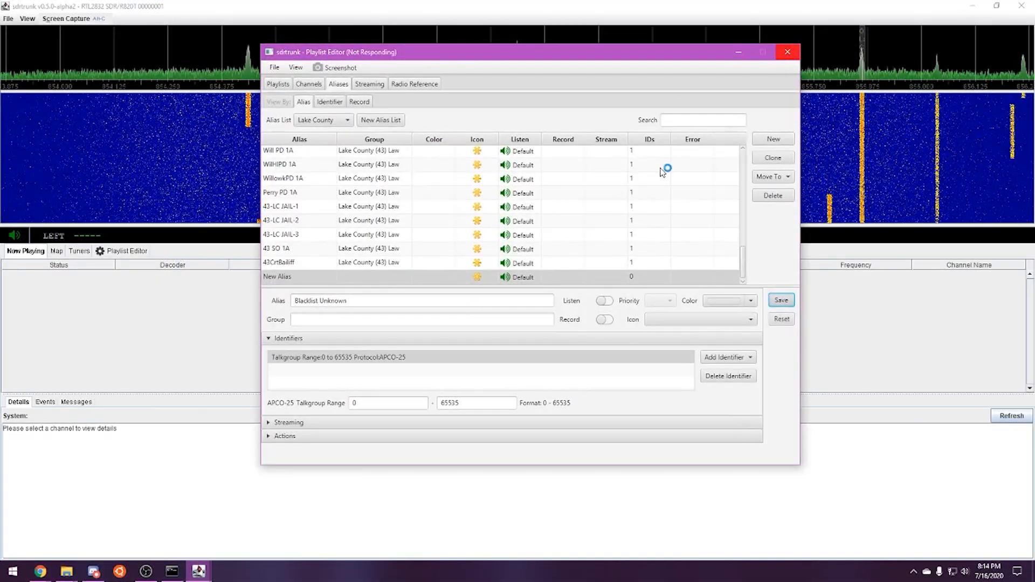
# Force-close the frozen sdrtrunk, relaunch it from the sdr-trunk batch file, and open the Playlist Editor
pyautogui.click(522, 271)
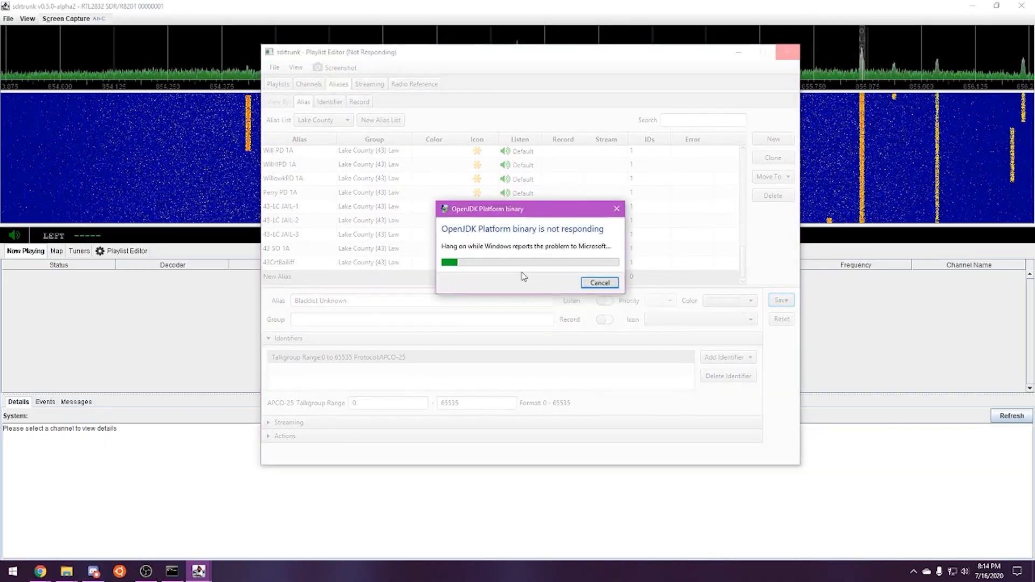
pyautogui.click(599, 283)
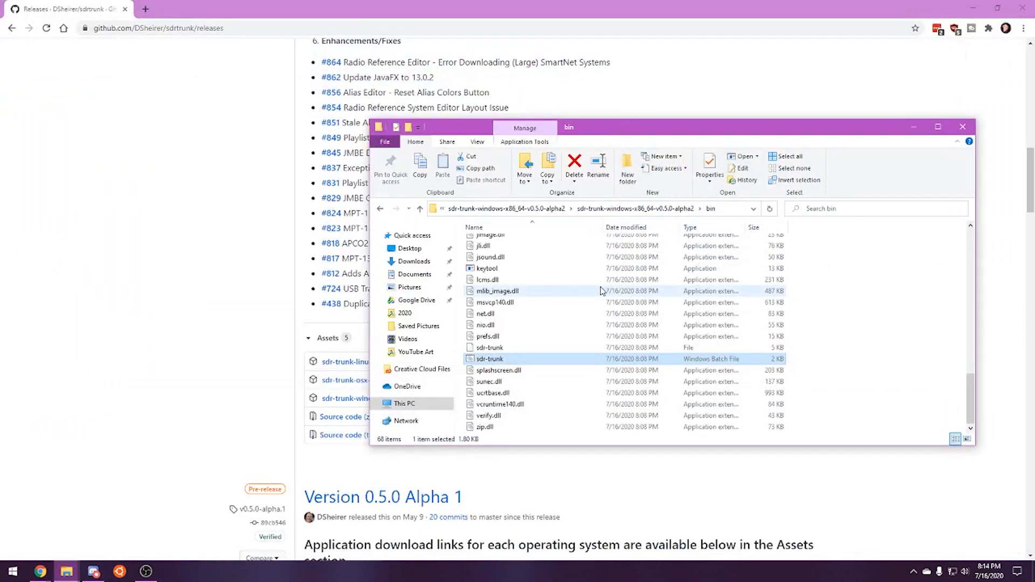
pyautogui.doubleClick(497, 363)
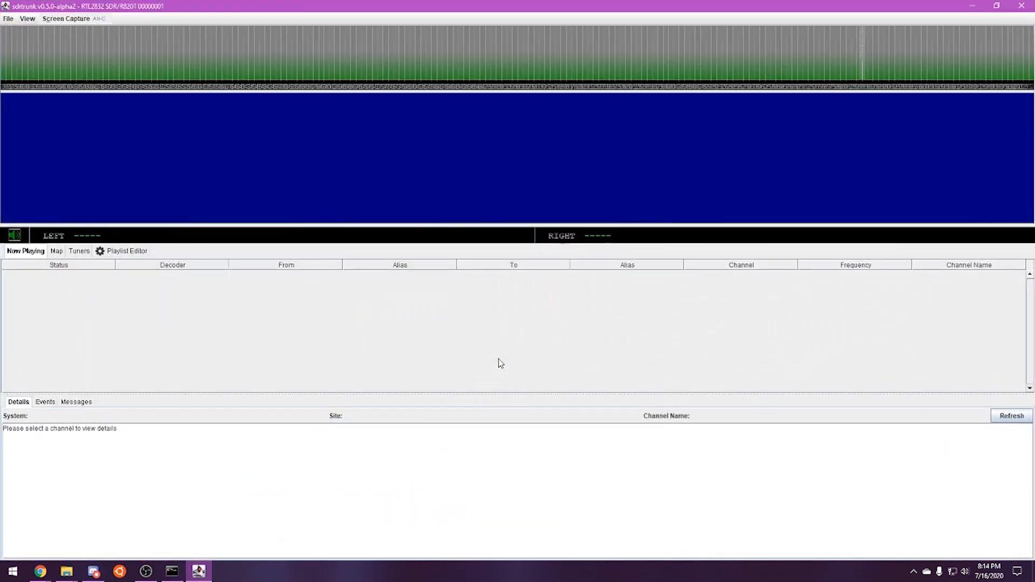
pyautogui.click(108, 254)
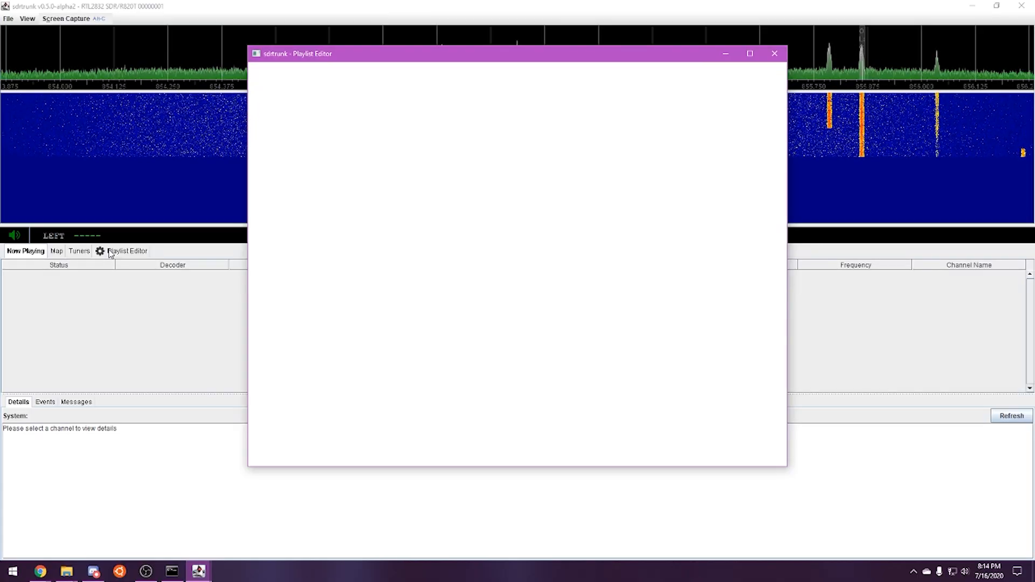
# Search the aliases for 'new' and select the saved New Alias
pyautogui.click(325, 85)
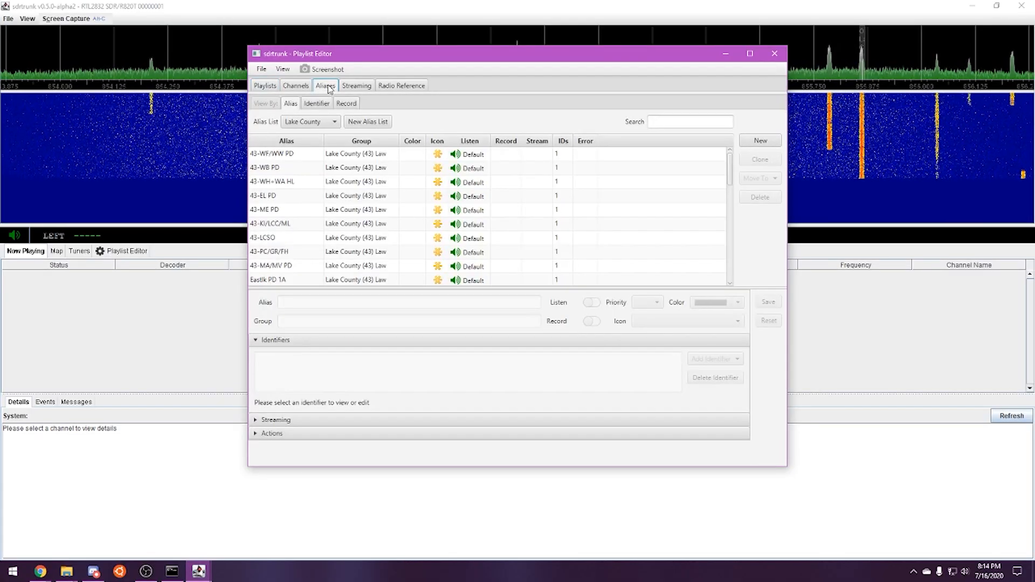
pyautogui.click(665, 123)
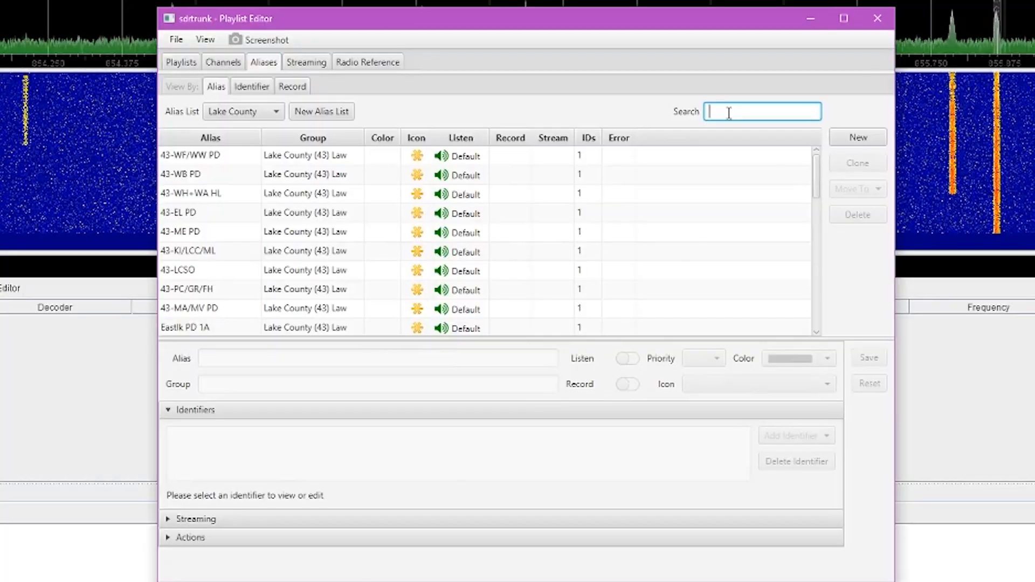
pyautogui.write('blacklist')
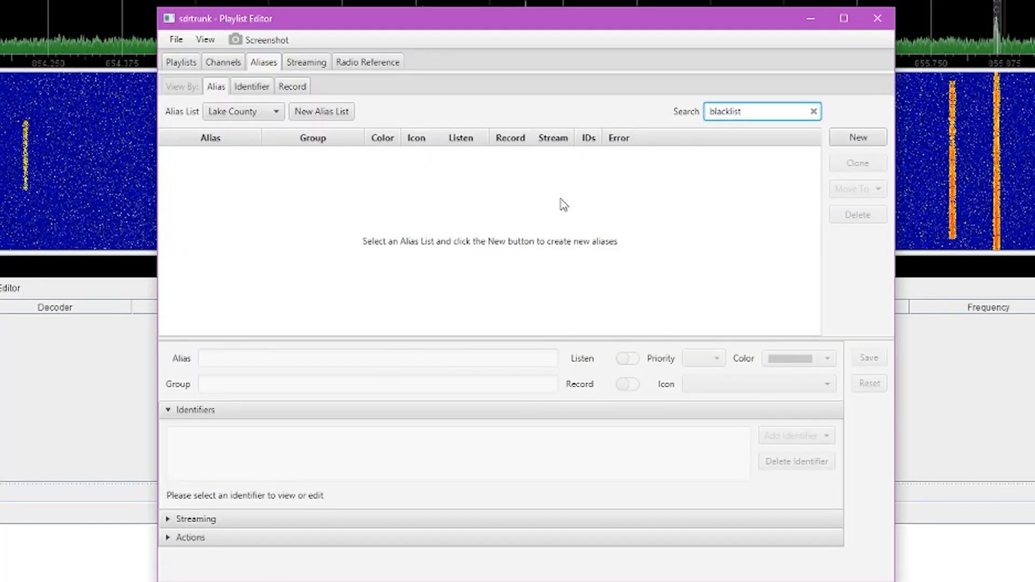
pyautogui.click(814, 111)
pyautogui.write('new')
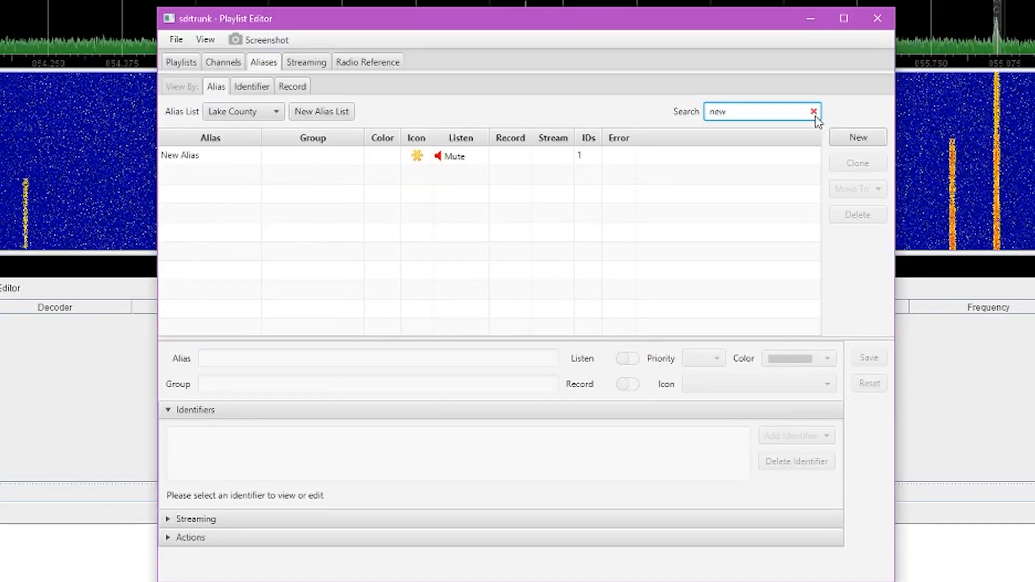
pyautogui.click(183, 156)
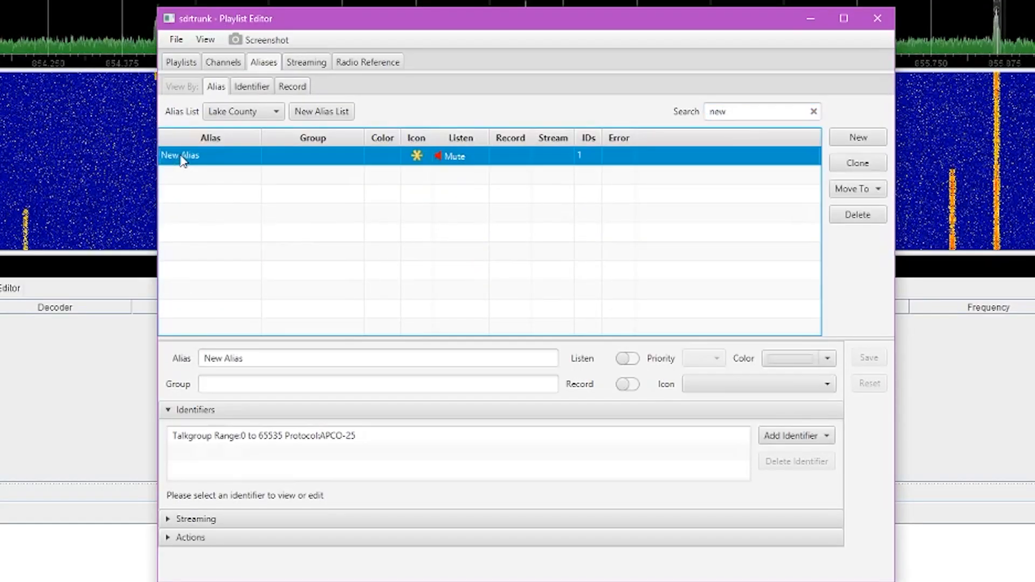
# Rename the alias to 'Blacklist Unknown' and save, confirming the changes
pyautogui.moveTo(263, 359); pyautogui.dragTo(120, 362)
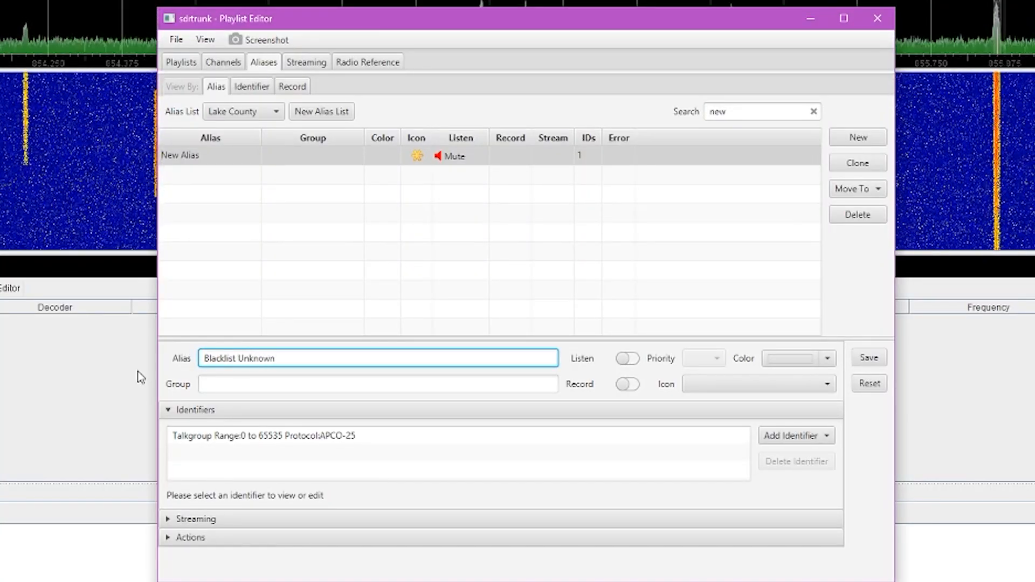
pyautogui.click(412, 383)
pyautogui.click(862, 359)
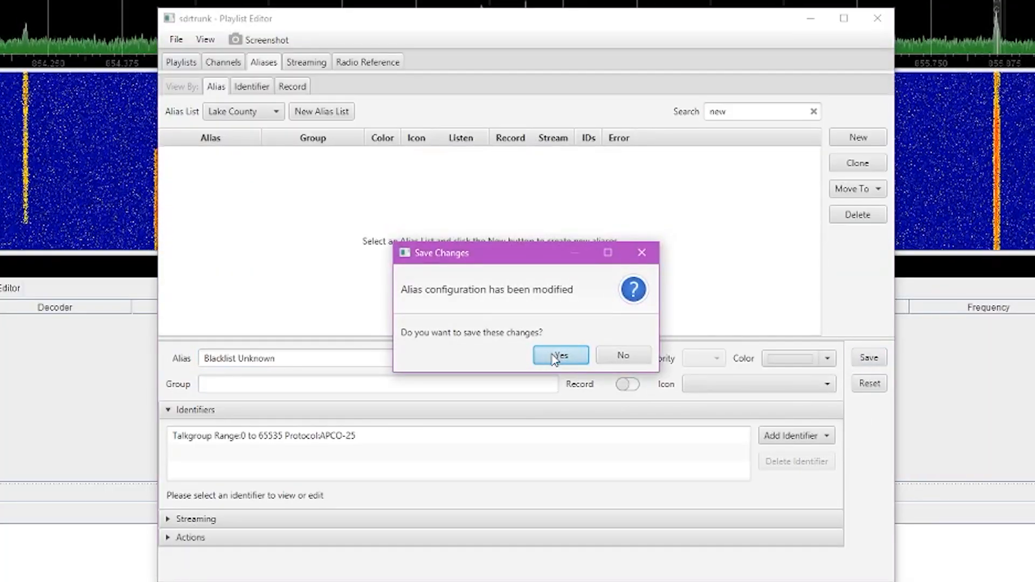
pyautogui.click(555, 357)
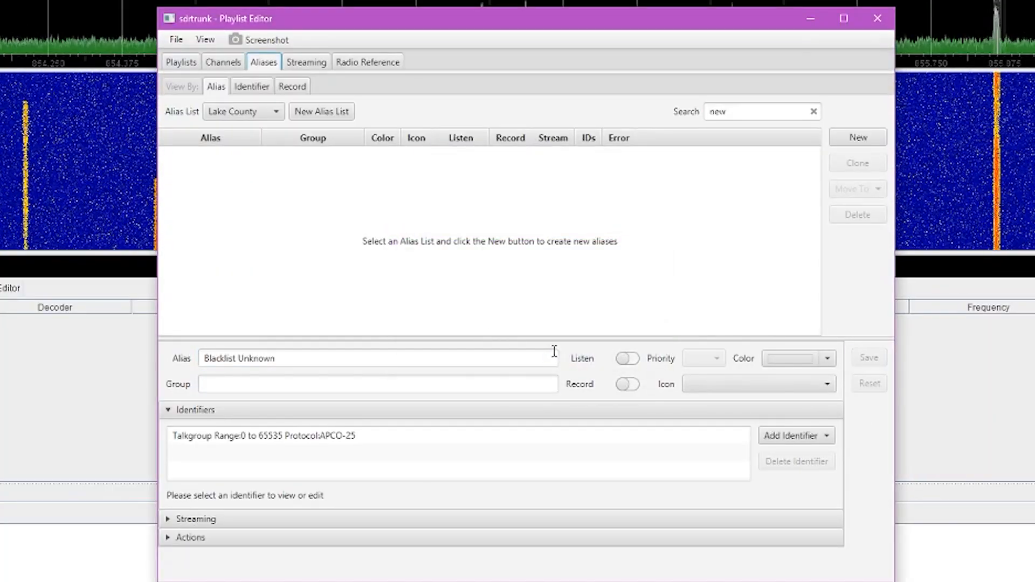
# Play the Lake Control channel from the Channels list and bring the main window forward
pyautogui.click(232, 64)
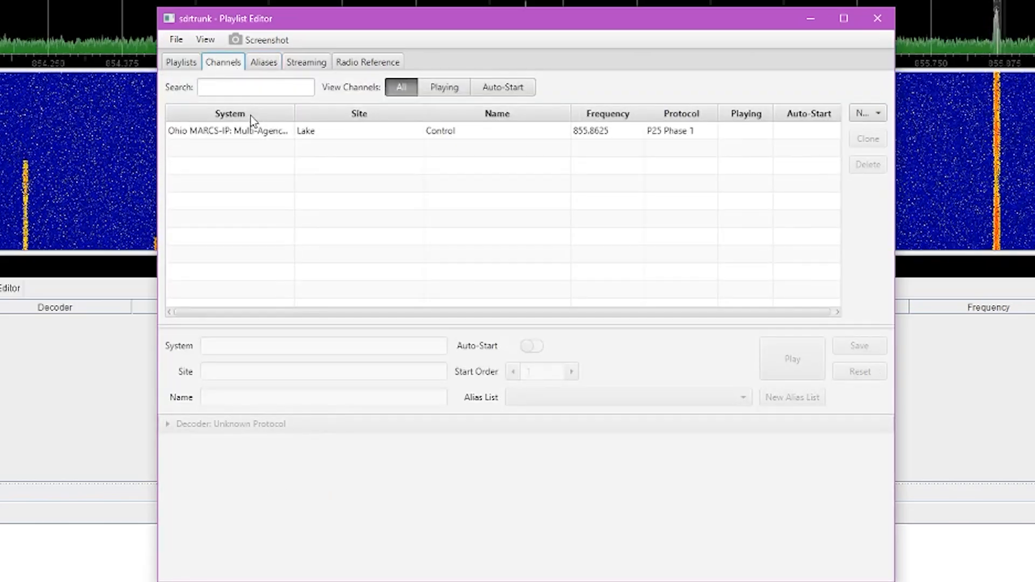
pyautogui.click(252, 134)
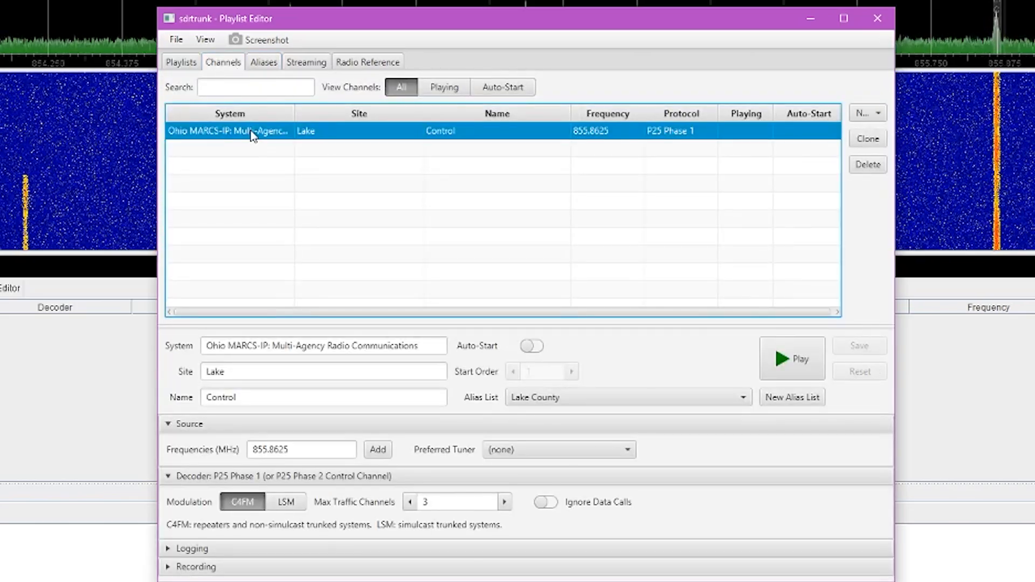
pyautogui.click(802, 368)
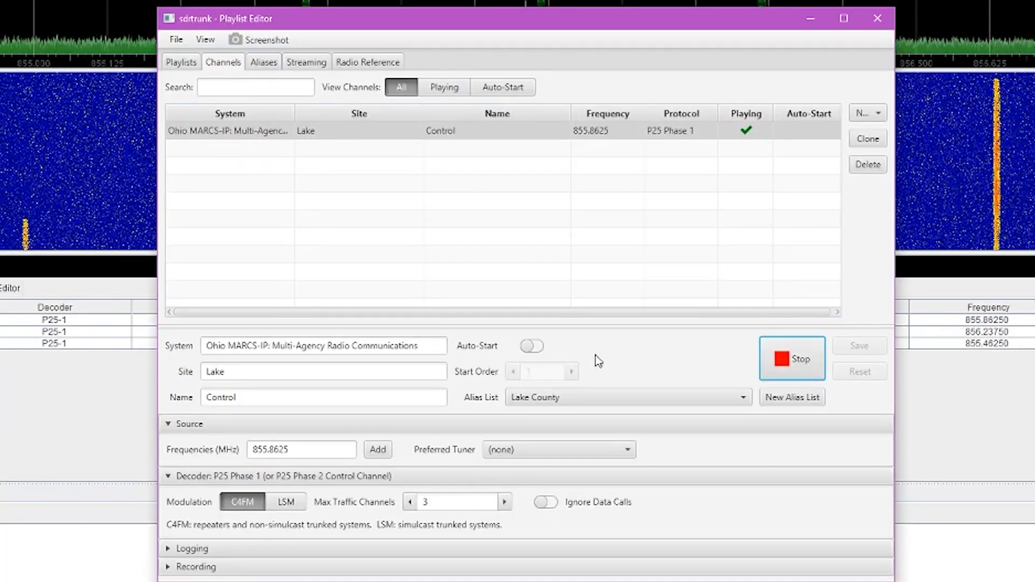
pyautogui.click(33, 321)
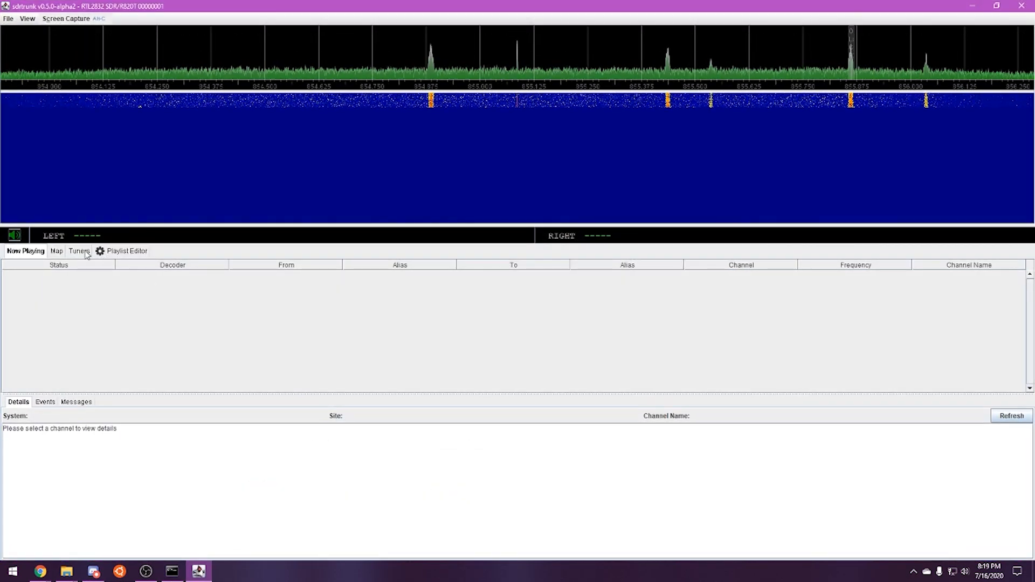
# Check the second tuner's settings, then select the Lake control channel in the Playlist Editor
pyautogui.click(78, 252)
pyautogui.click(114, 282)
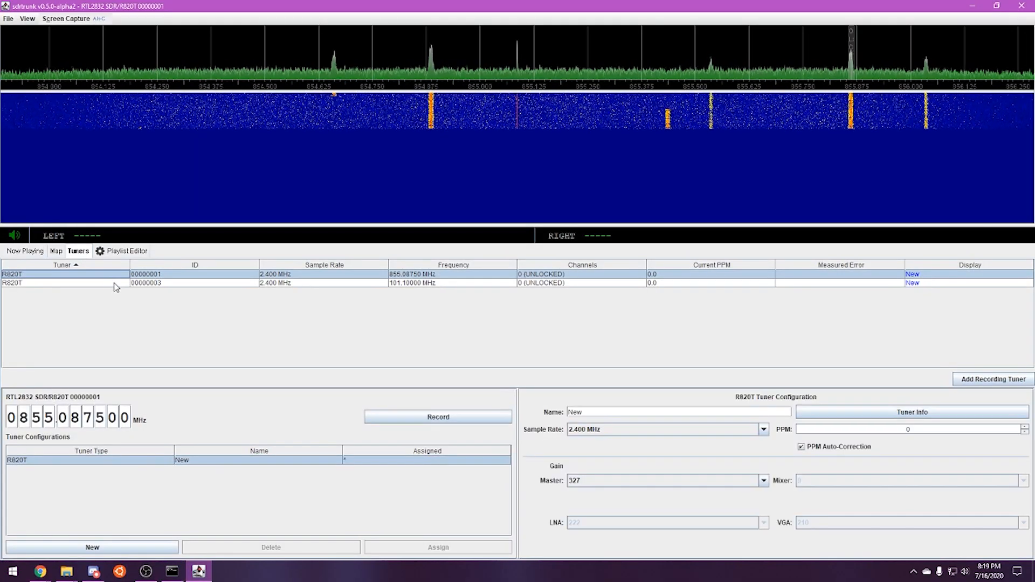
pyautogui.click(104, 252)
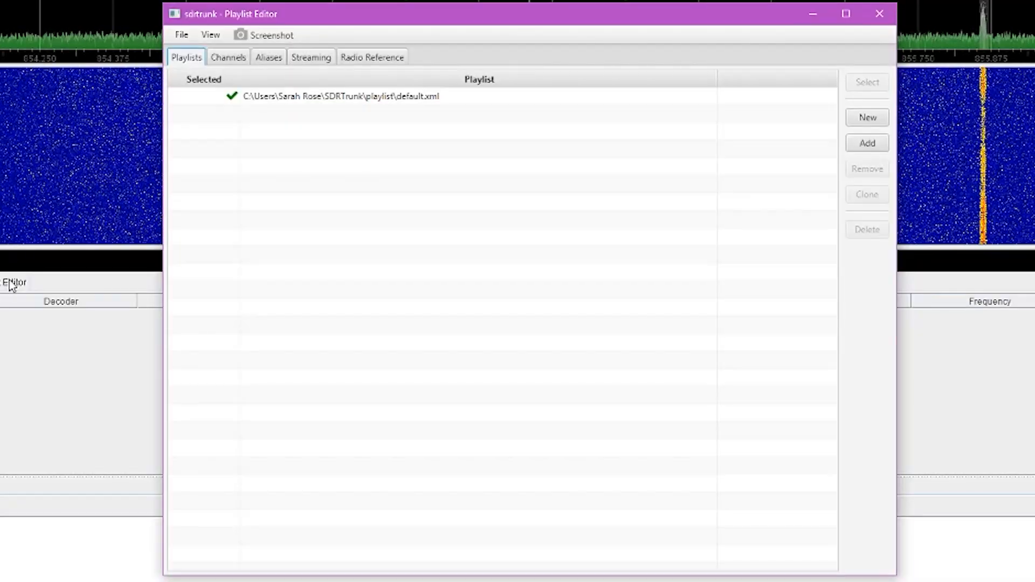
pyautogui.click(238, 59)
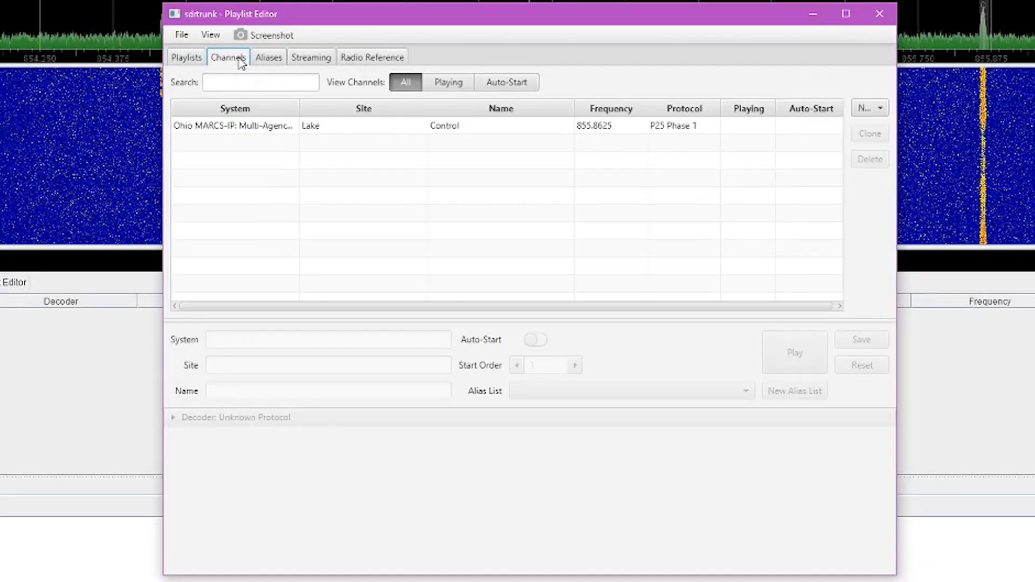
pyautogui.click(310, 130)
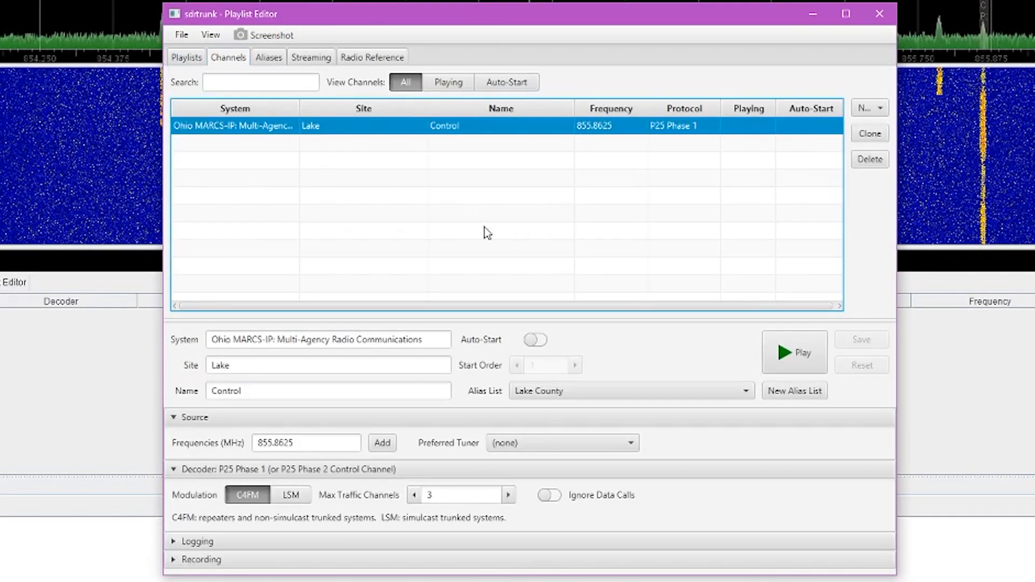
# Set the channel's preferred tuner to RTL2832 SDR/R820T 00000001, save, and start decoding
pyautogui.click(567, 445)
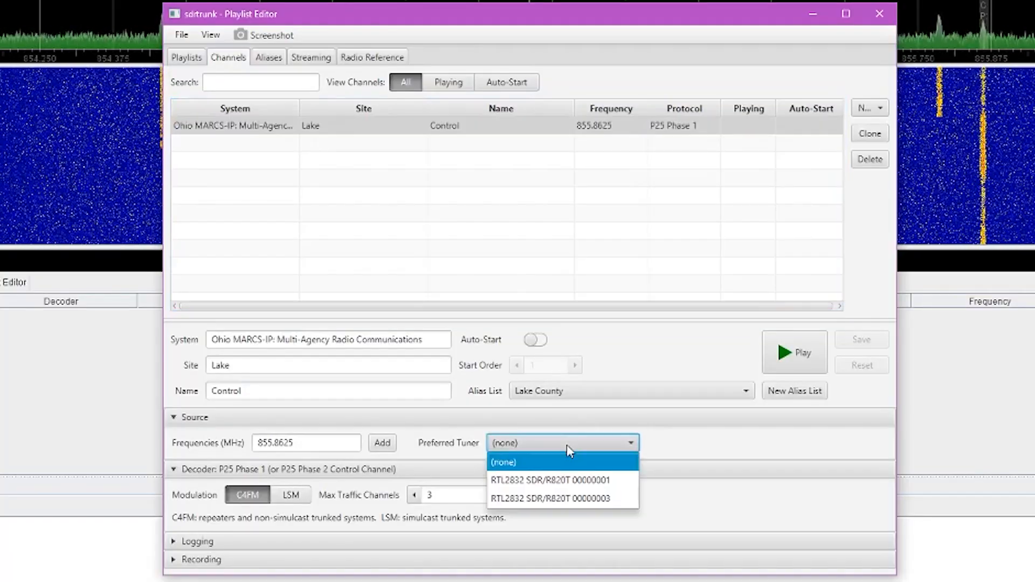
pyautogui.click(575, 481)
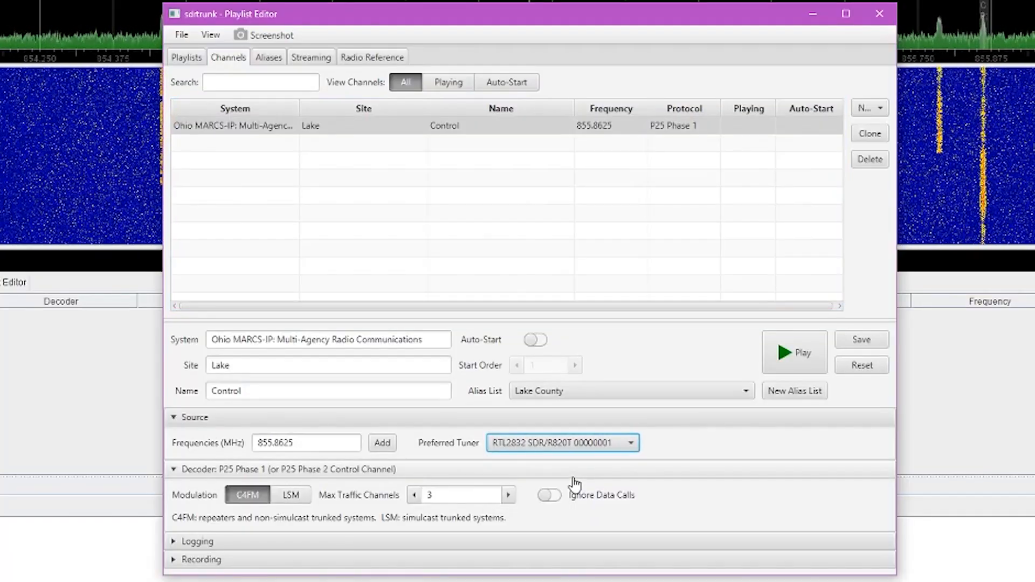
pyautogui.click(810, 354)
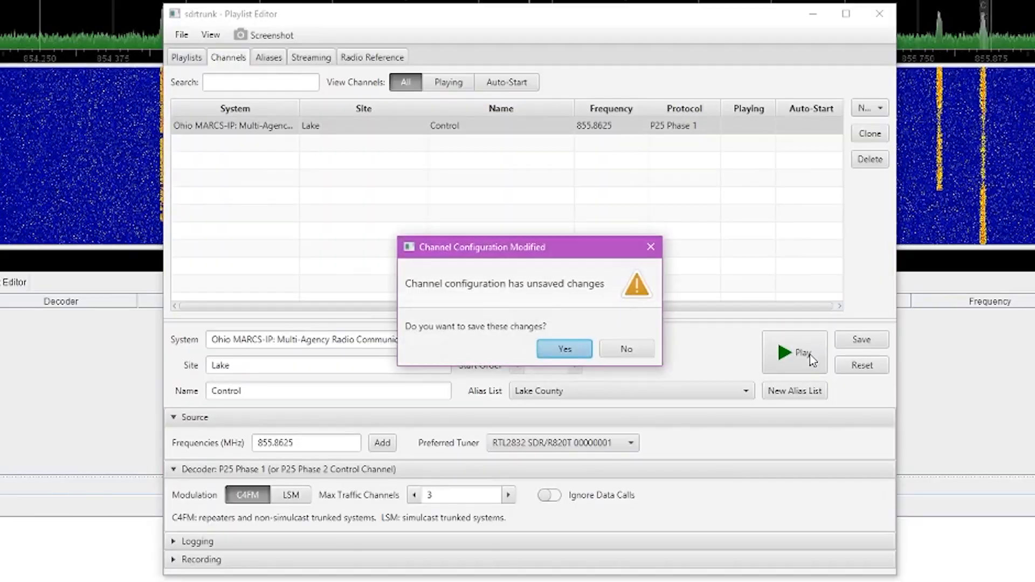
pyautogui.click(581, 350)
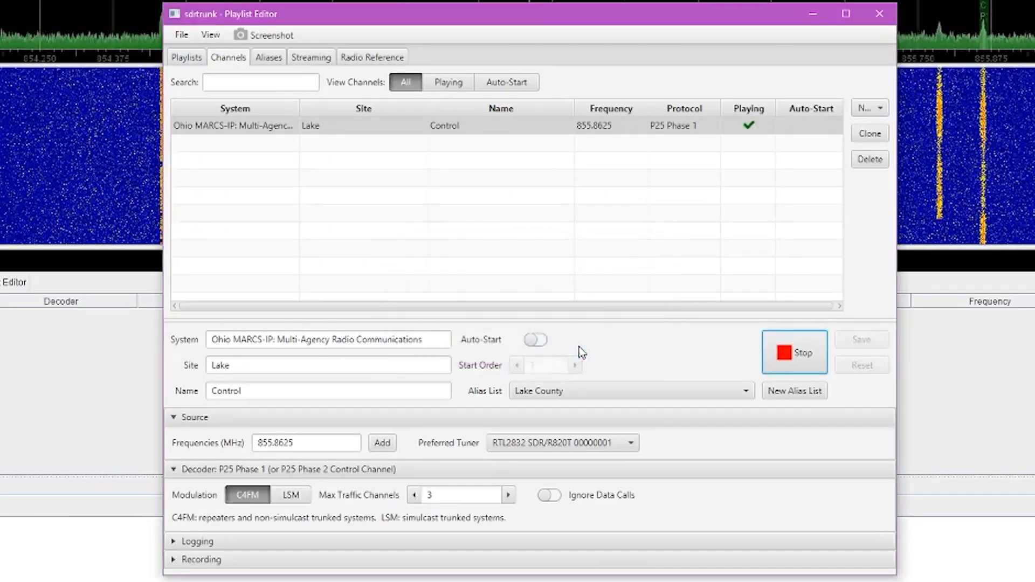
pyautogui.click(878, 13)
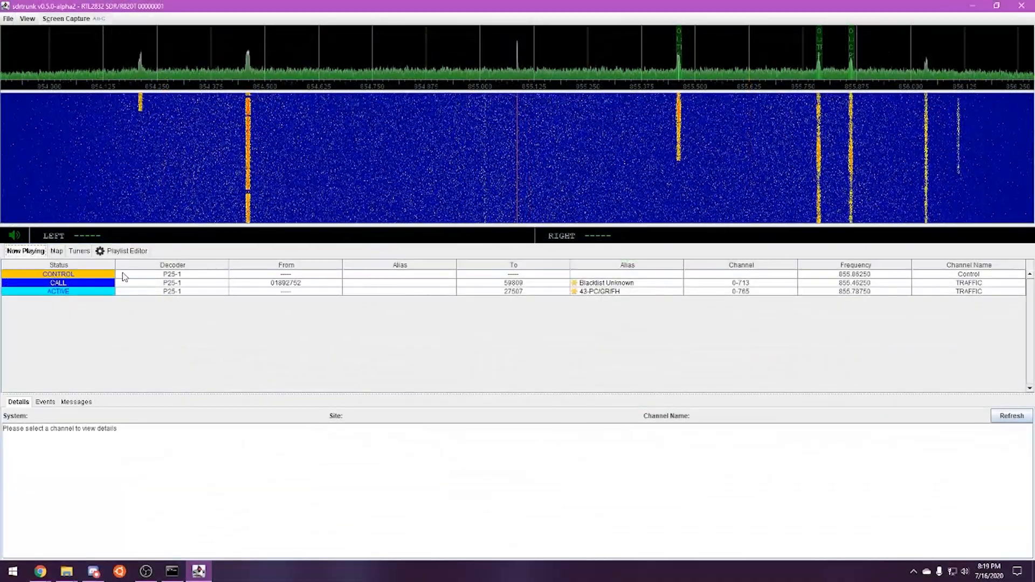
pyautogui.click(122, 274)
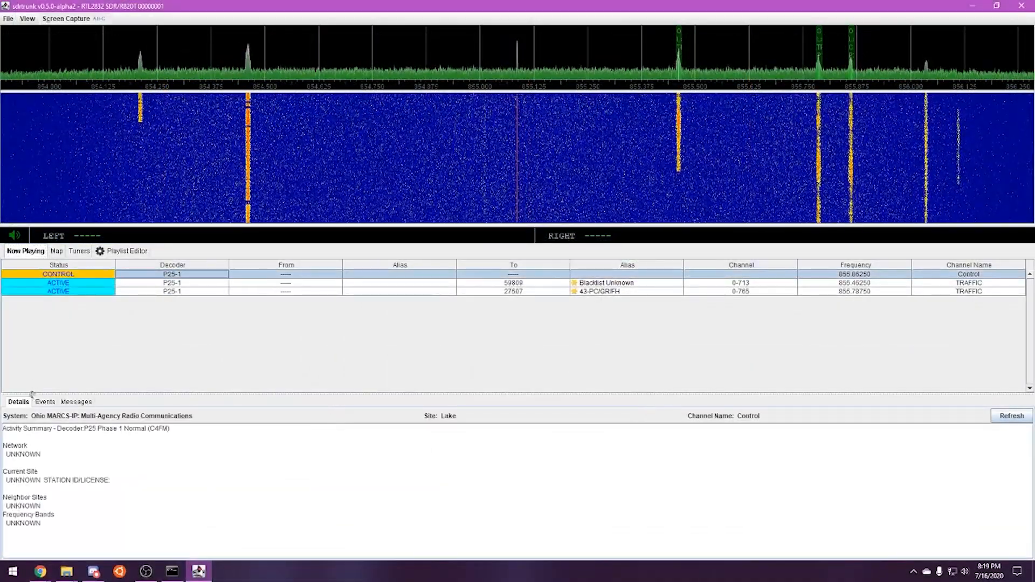
# View the CONTROL channel's Details and Events in Now Playing
pyautogui.click(45, 401)
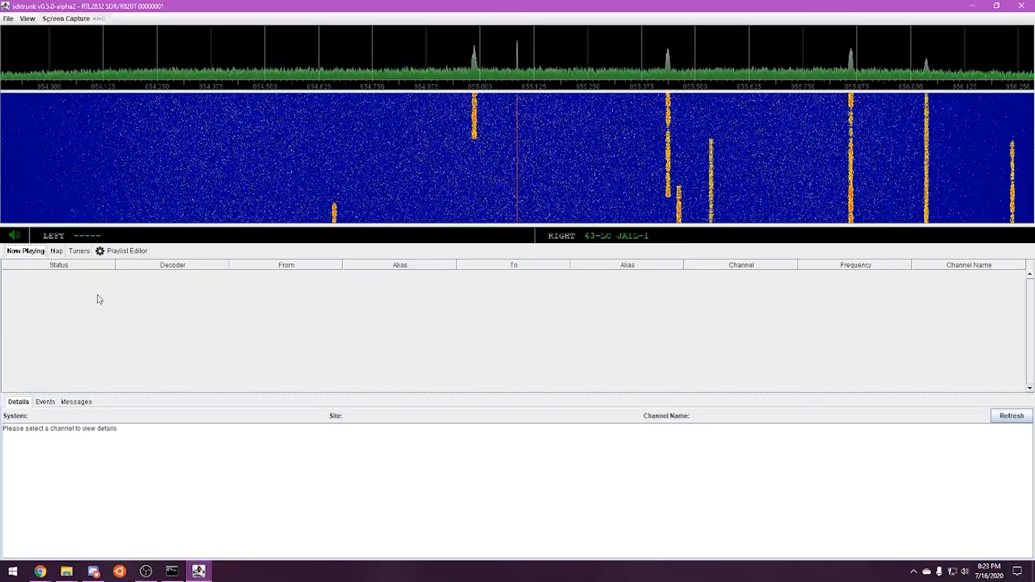
# Create a new P25 Phase 1 channel in the Playlist Editor
pyautogui.click(125, 252)
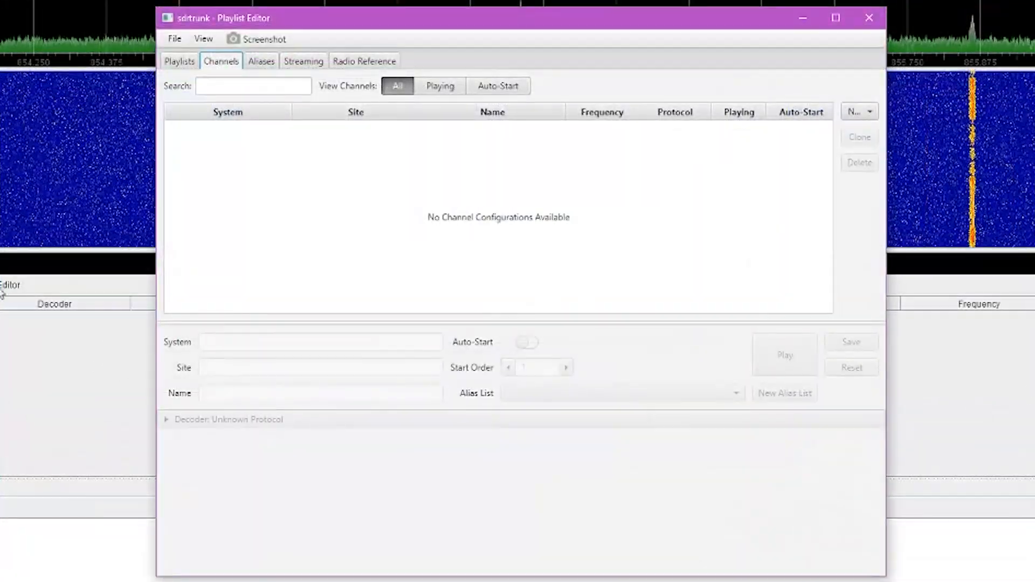
pyautogui.click(851, 115)
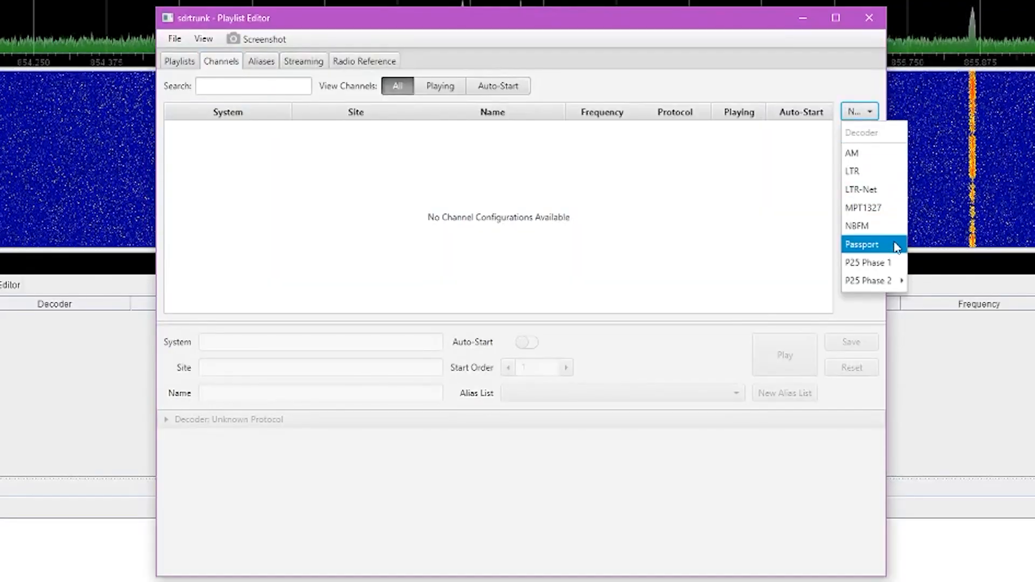
pyautogui.click(888, 263)
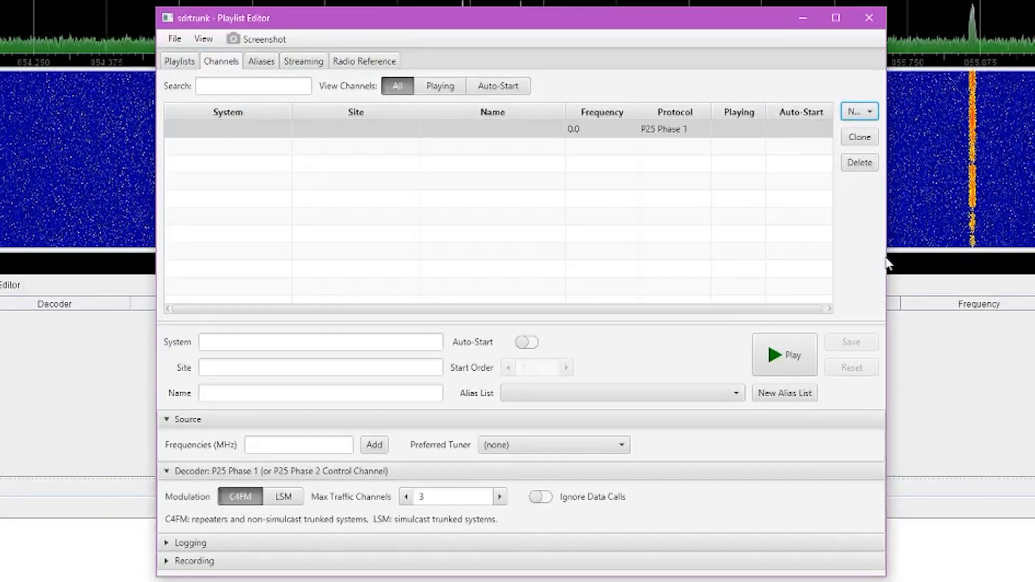
# Set system 'MARCS IP', site 'Lake County', name 'Control', and the Lake County alias list
pyautogui.click(340, 347)
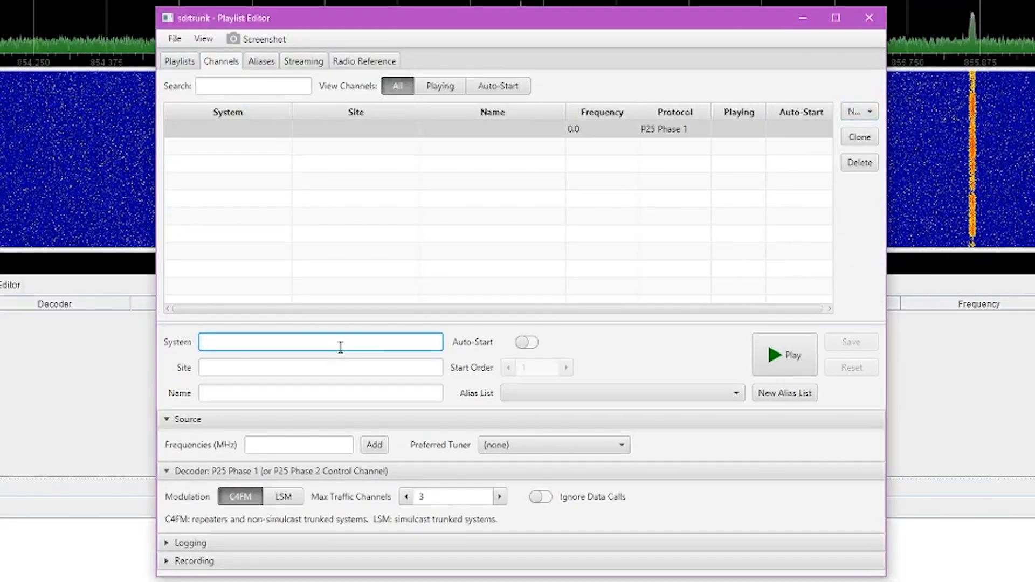
pyautogui.write('MARCS IP')
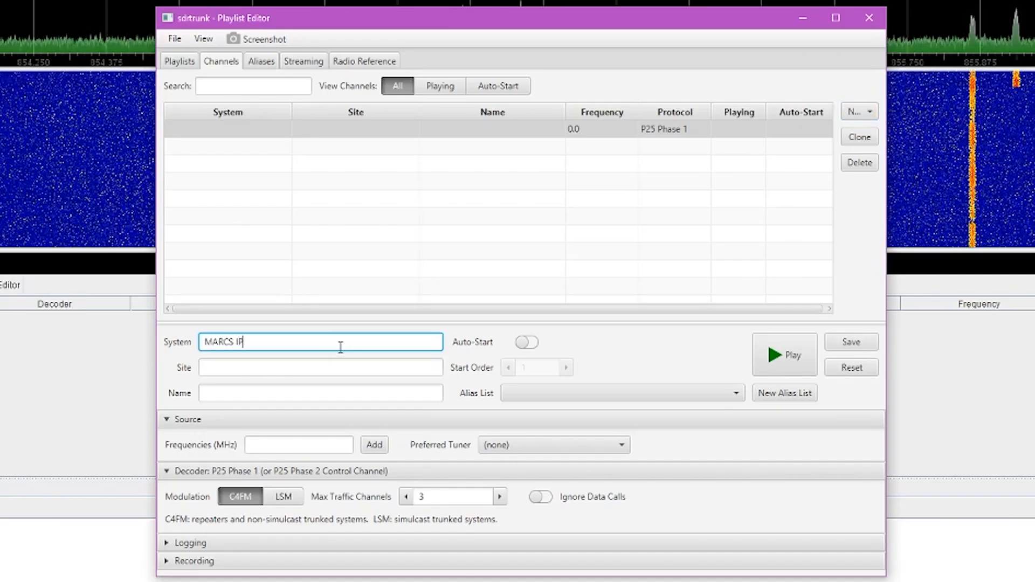
pyautogui.press('Tab')
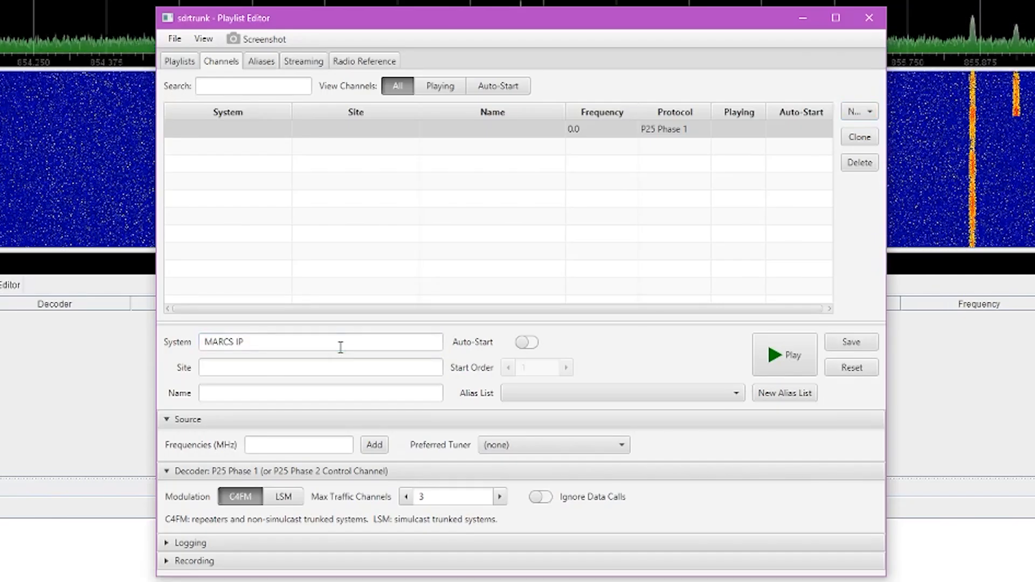
pyautogui.click(340, 368)
pyautogui.write('Lake')
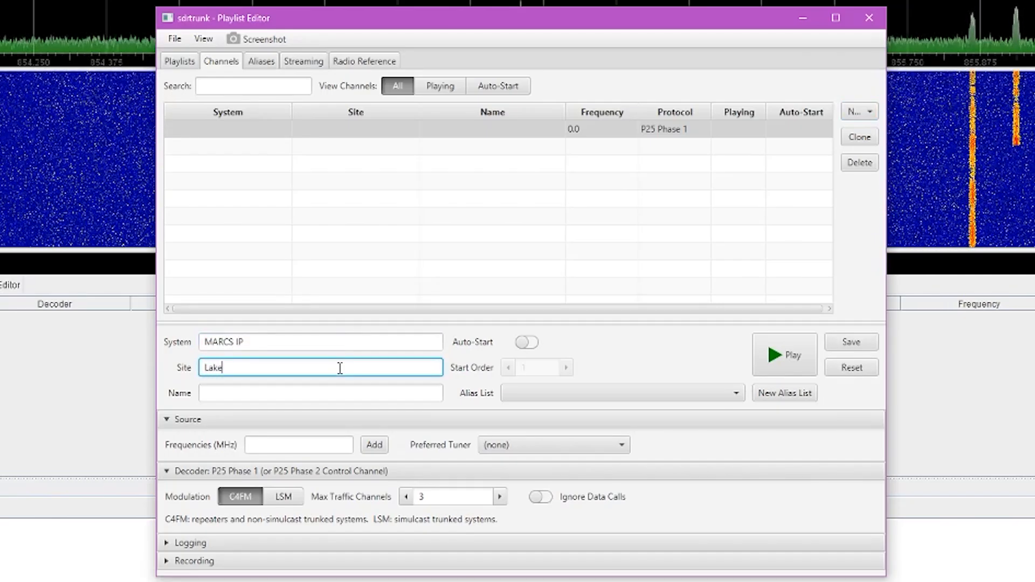
pyautogui.write(' County')
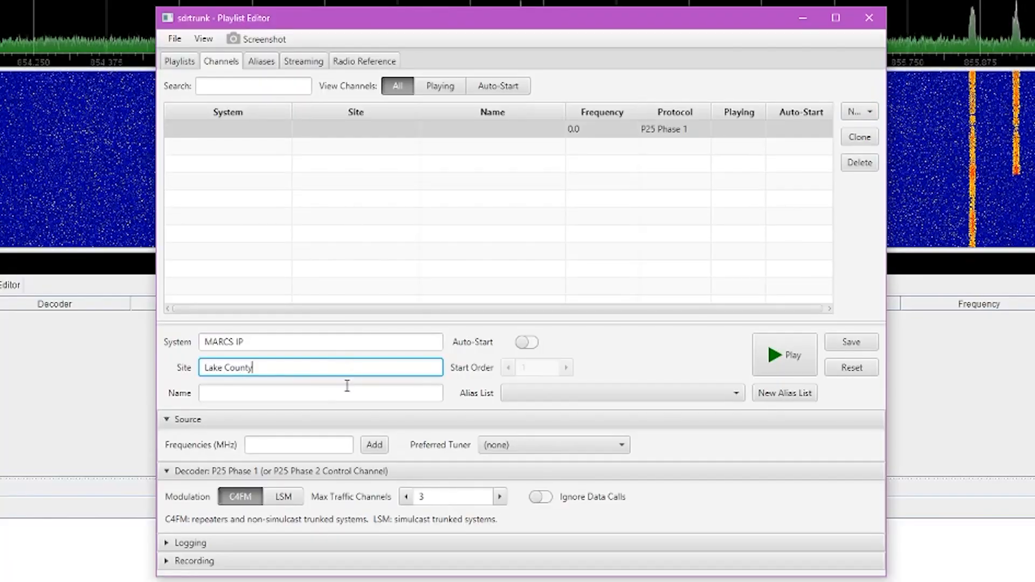
pyautogui.click(348, 389)
pyautogui.write('Control')
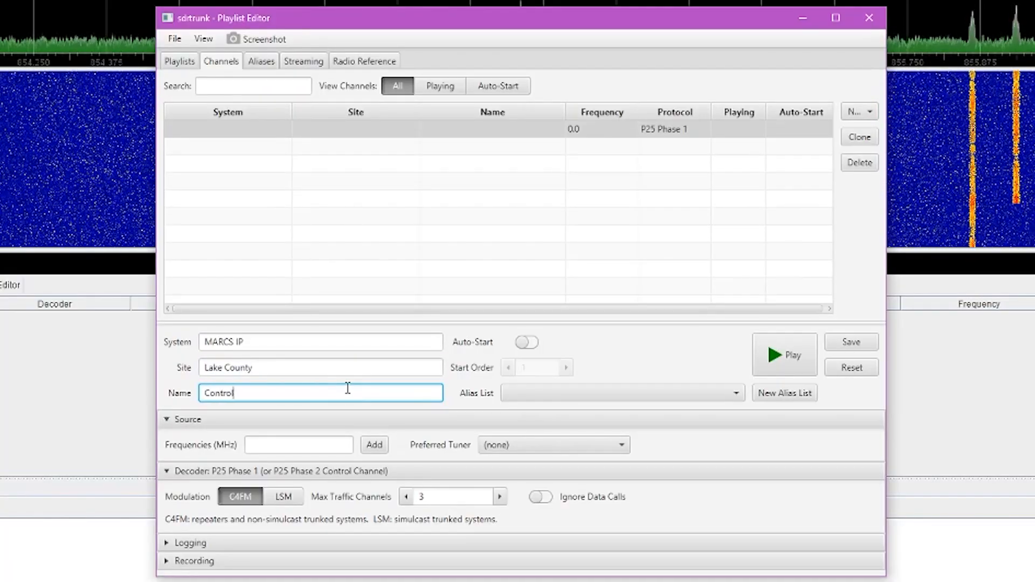
pyautogui.click(587, 400)
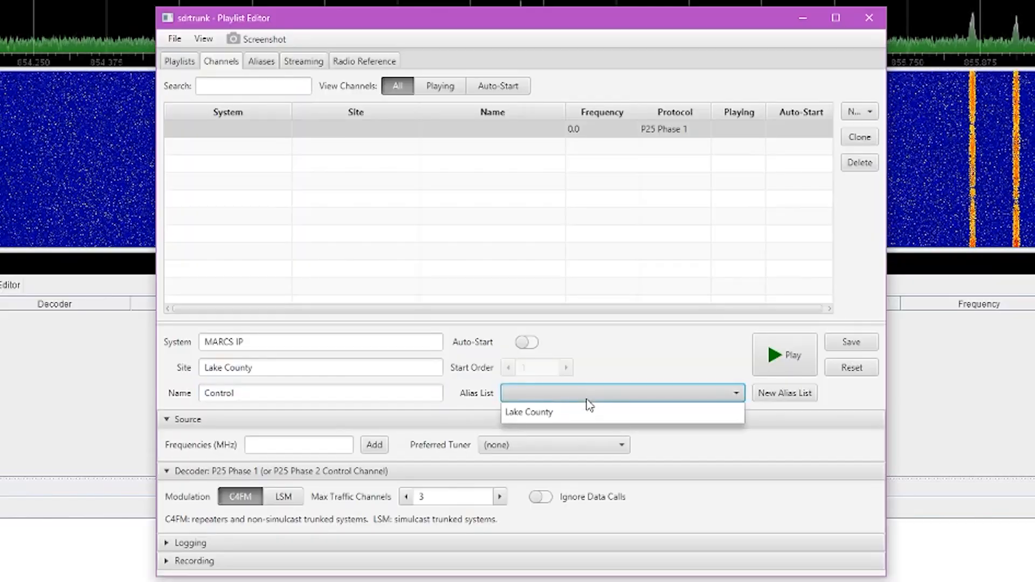
pyautogui.click(563, 419)
pyautogui.click(281, 447)
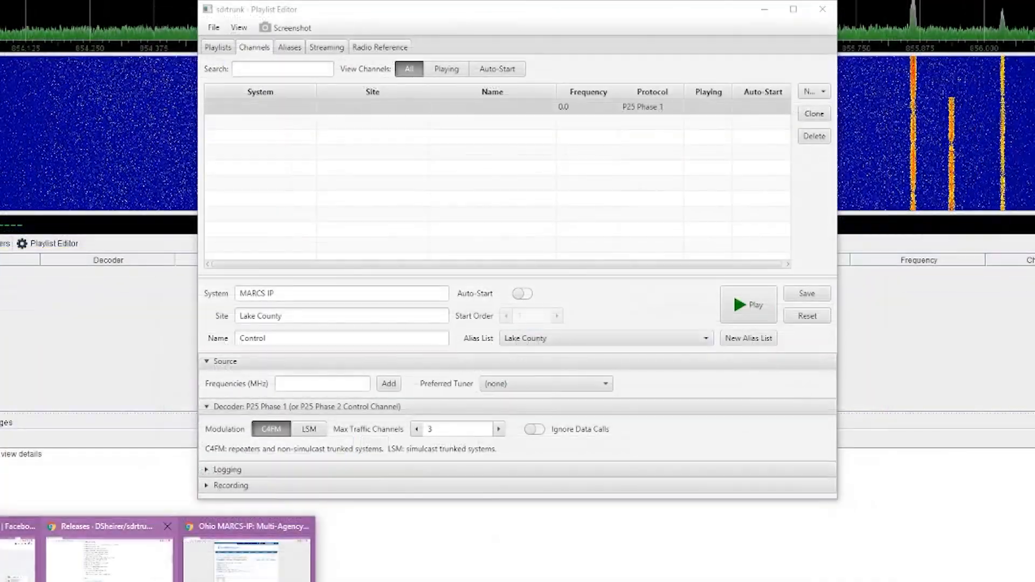
# Find 'lake co' on the RadioReference MARCS-IP page and copy its 855.8625 control frequency
pyautogui.click(377, 560)
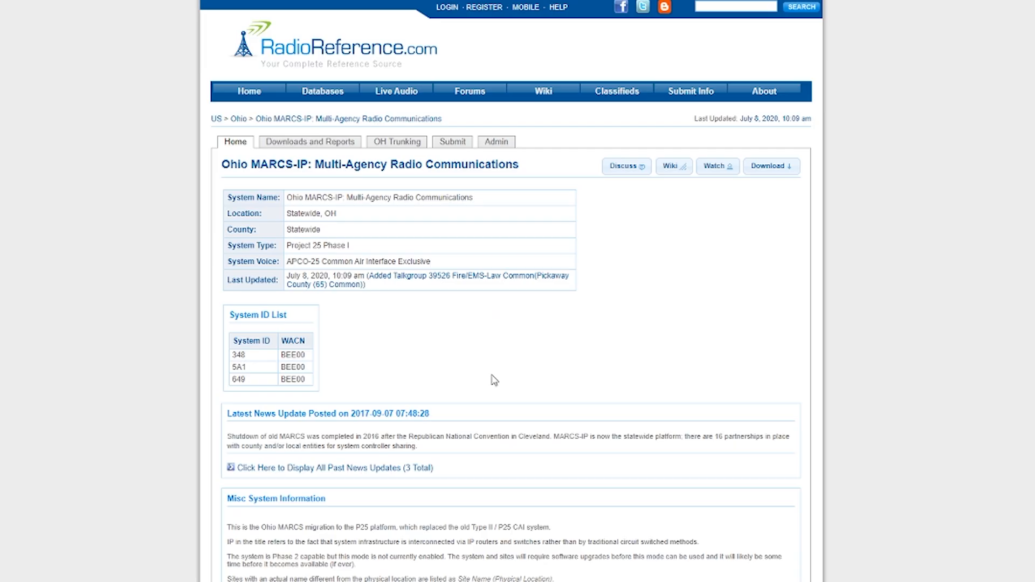
pyautogui.scroll(-10, 494, 380)
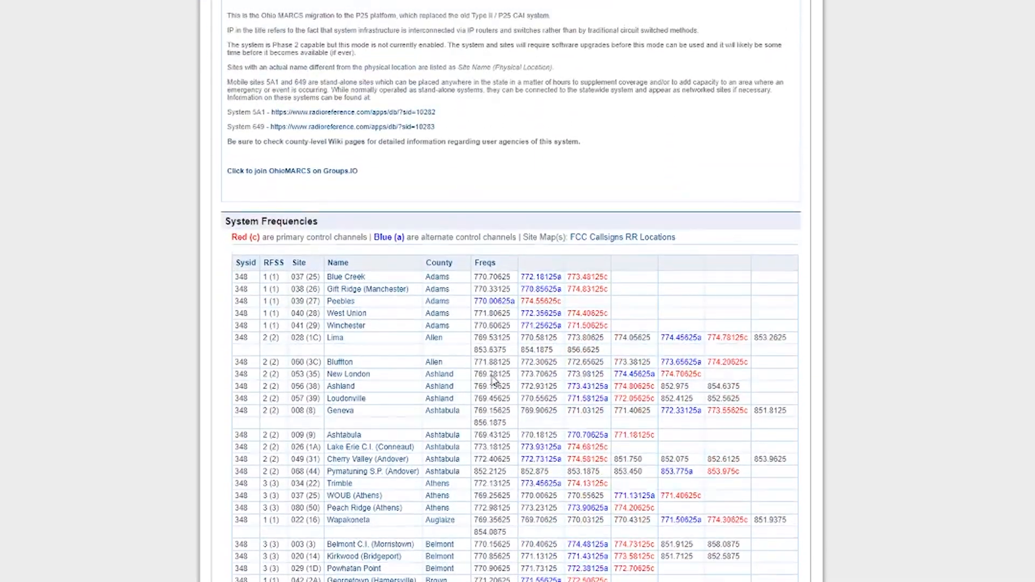
pyautogui.hotkey('ctrl', 'f')
pyautogui.write('lake county')
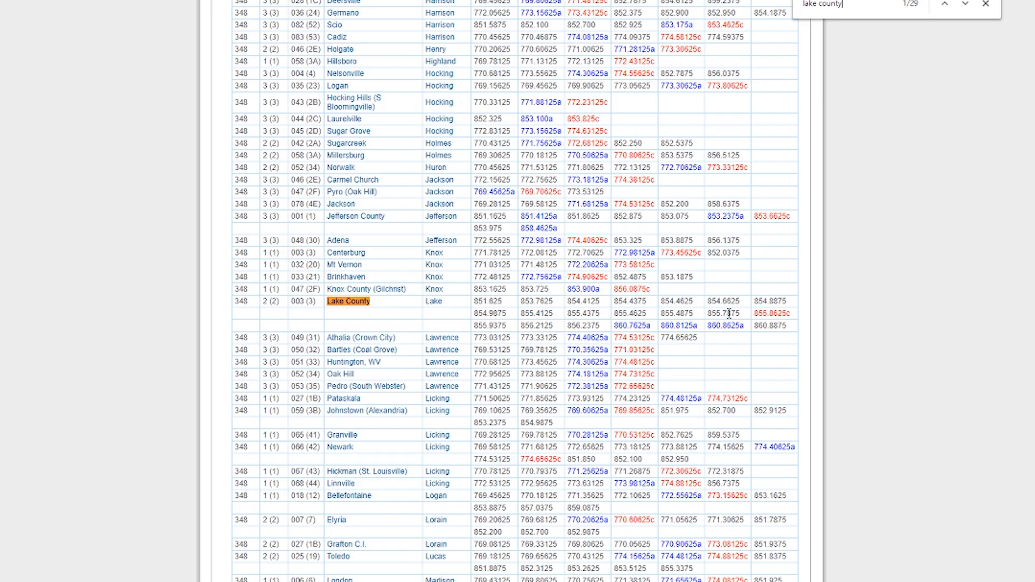
pyautogui.moveTo(781, 312); pyautogui.dragTo(786, 314)
pyautogui.rightClick(789, 320)
pyautogui.click(790, 326)
pyautogui.hotkey('alt', 'Tab')
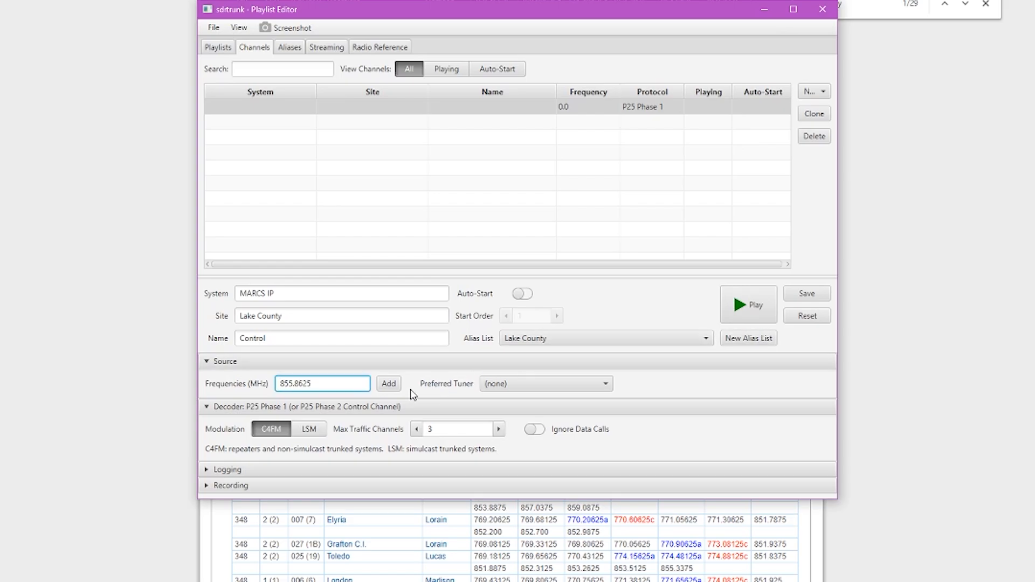
# Add 855.8625 to the Control channel, save it, start MARCS IP decoding, and view the main window
pyautogui.click(387, 389)
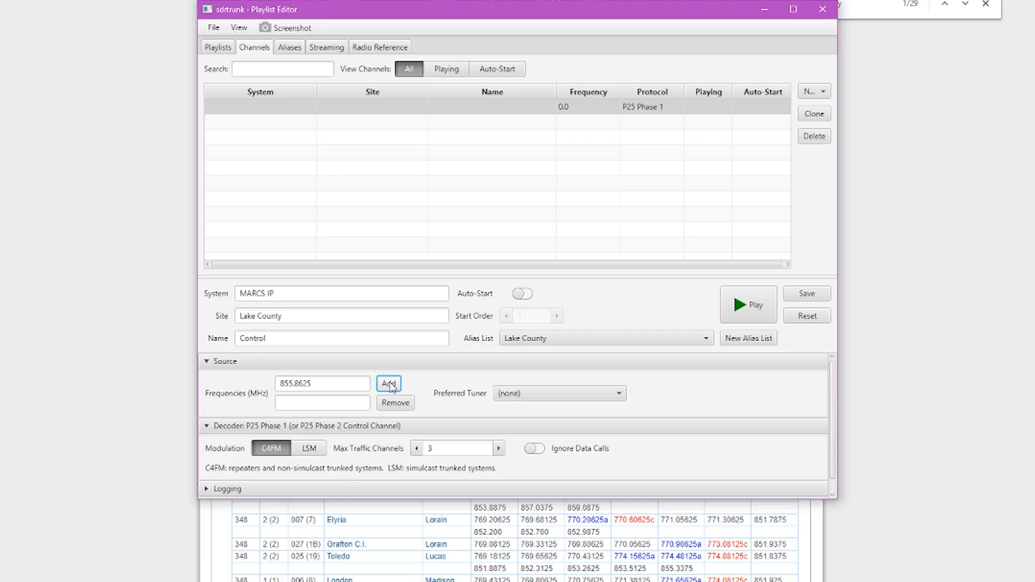
pyautogui.click(809, 300)
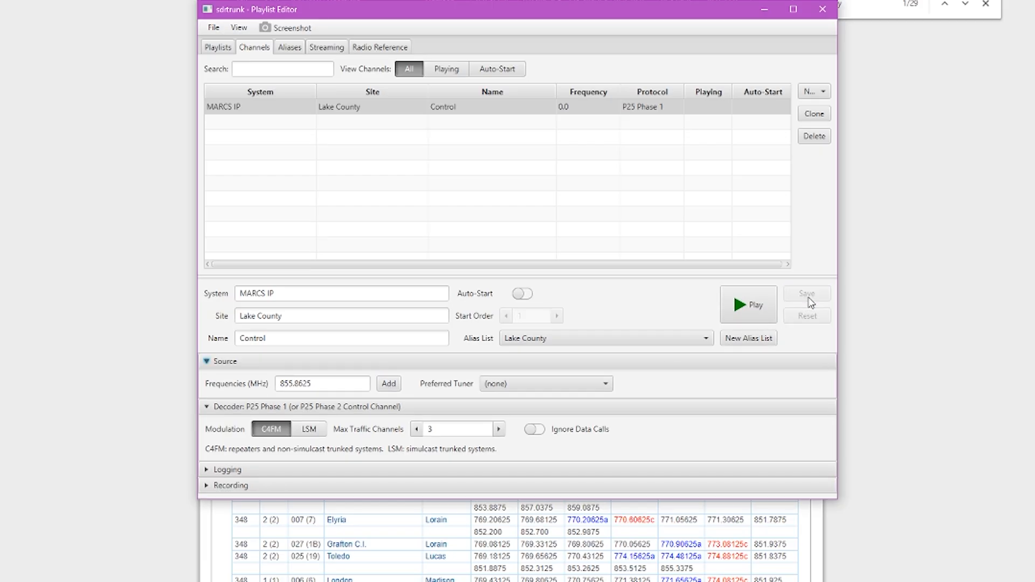
pyautogui.click(518, 110)
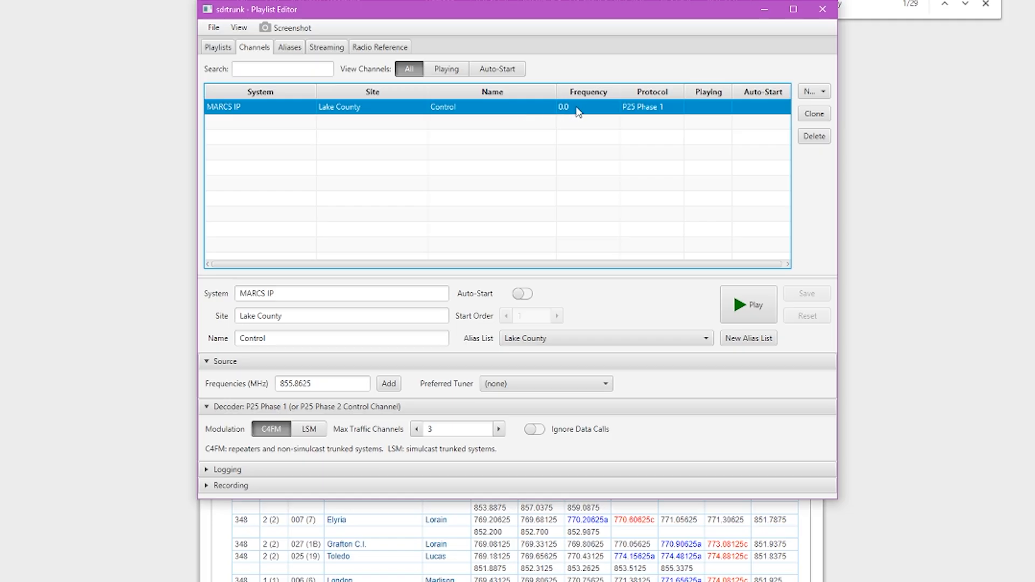
pyautogui.click(735, 298)
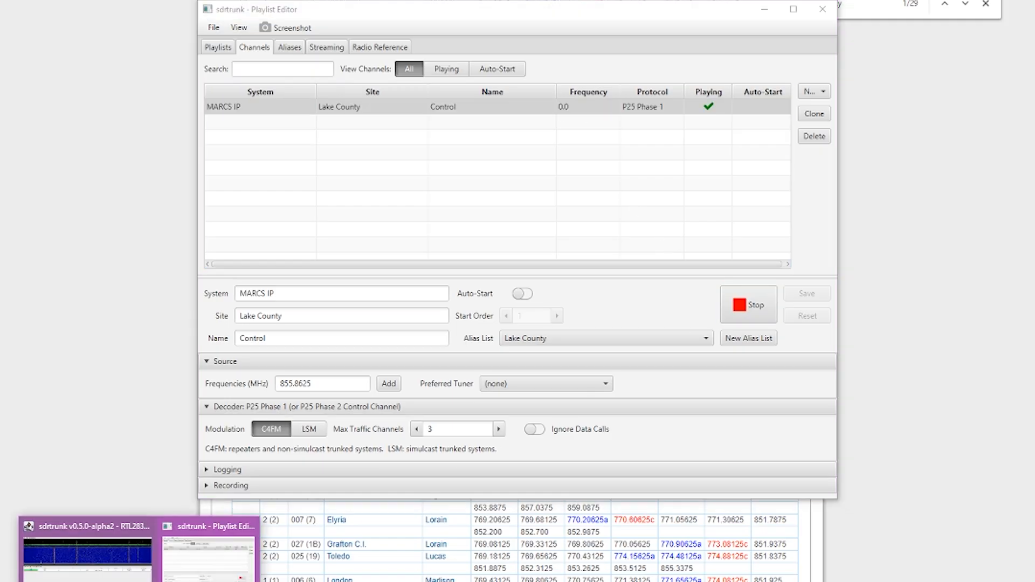
pyautogui.click(81, 552)
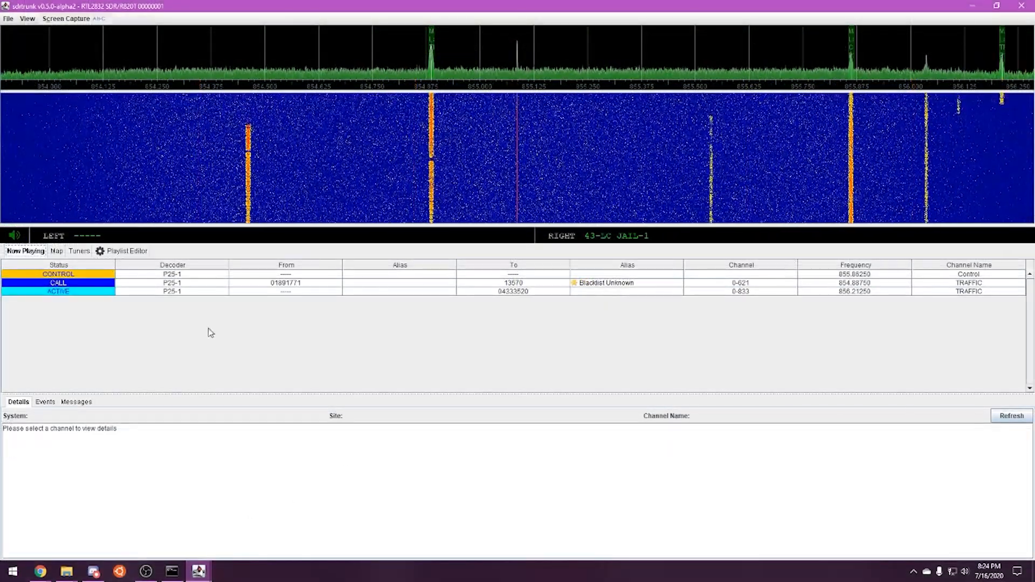
# Check the CONTROL channel's site details, then show the Blacklist Unknown alias in the Playlist Editor
pyautogui.click(223, 275)
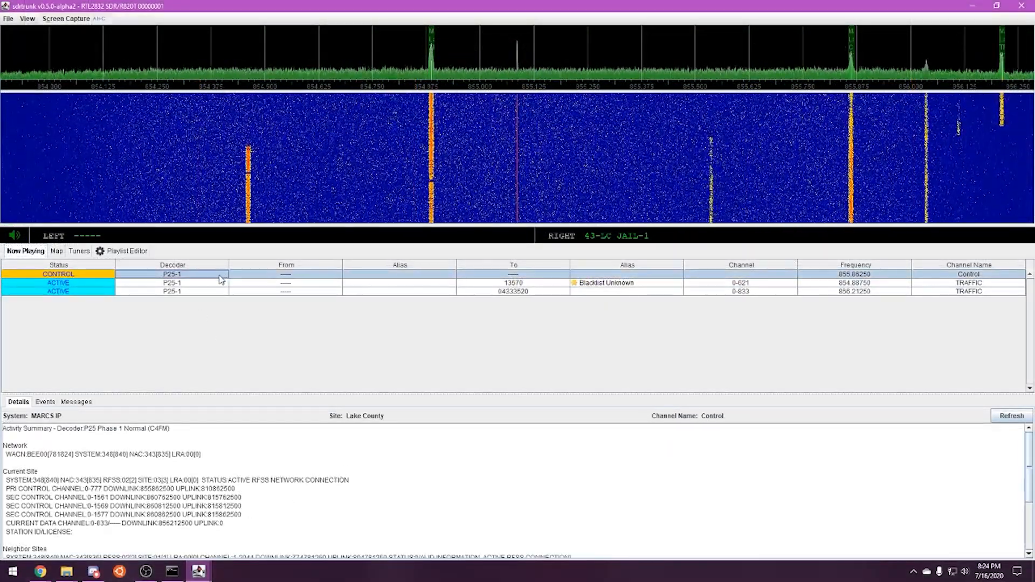
pyautogui.click(127, 251)
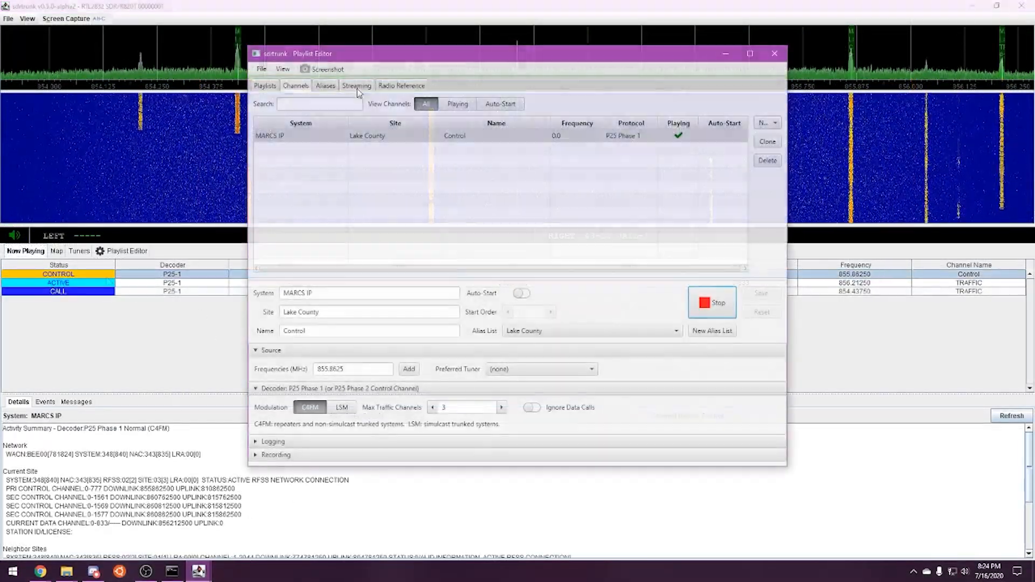
pyautogui.click(326, 86)
pyautogui.click(306, 156)
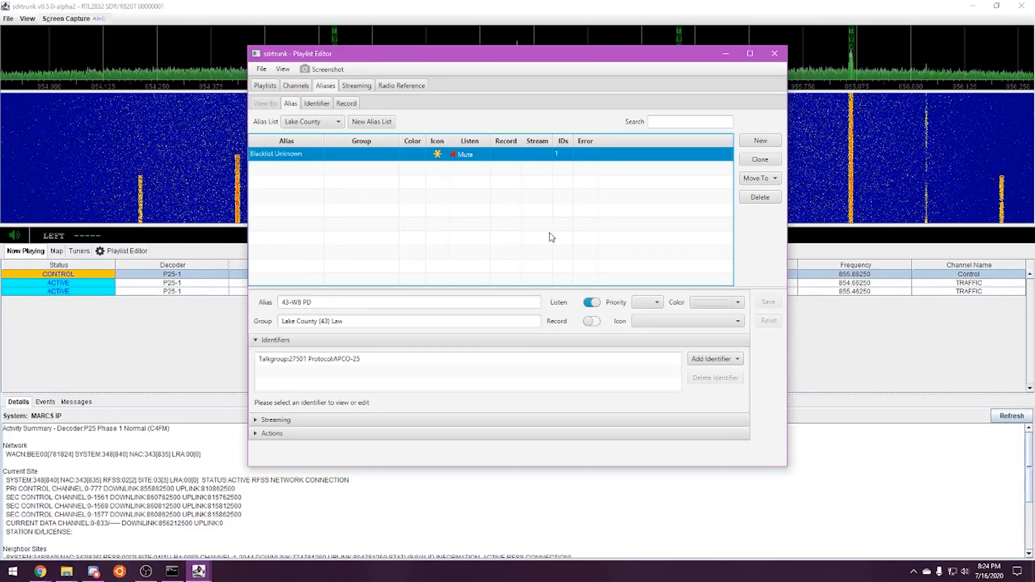
# Search RadioReference for 'lake co s' and copy the Lake Co Sheriff talkgroup number 27506
pyautogui.moveTo(43, 572)
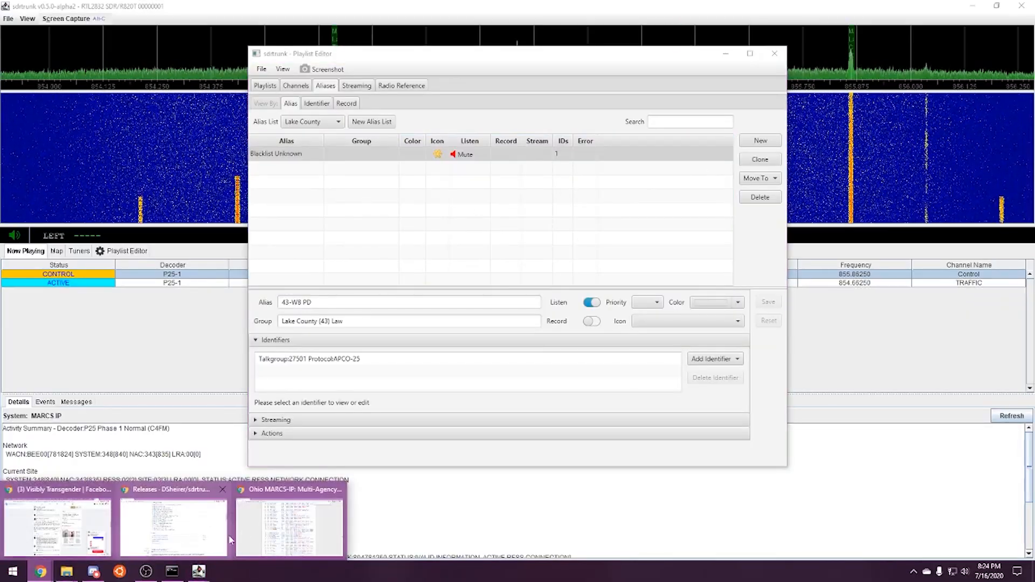
pyautogui.click(58, 517)
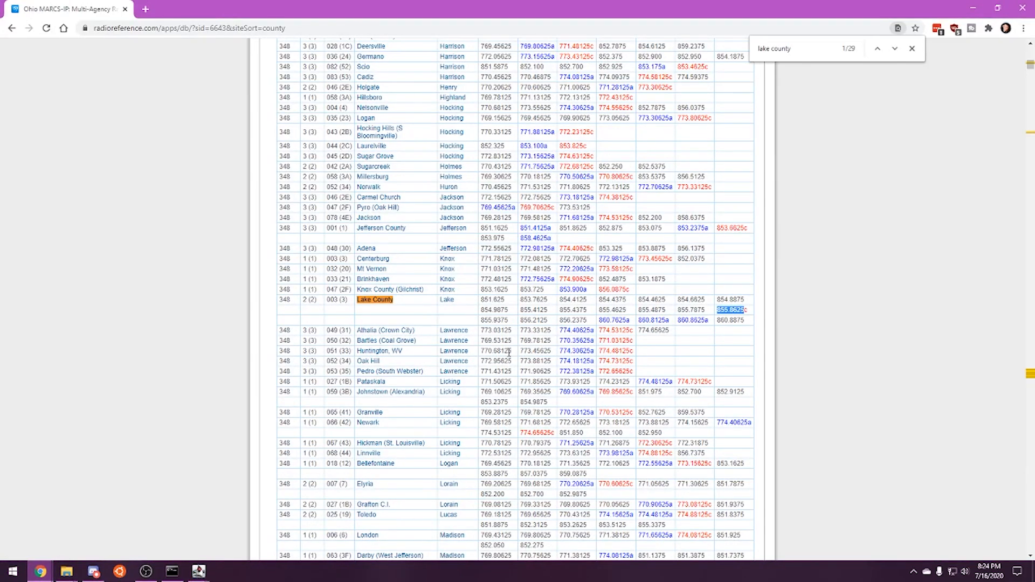
pyautogui.write('lake co')
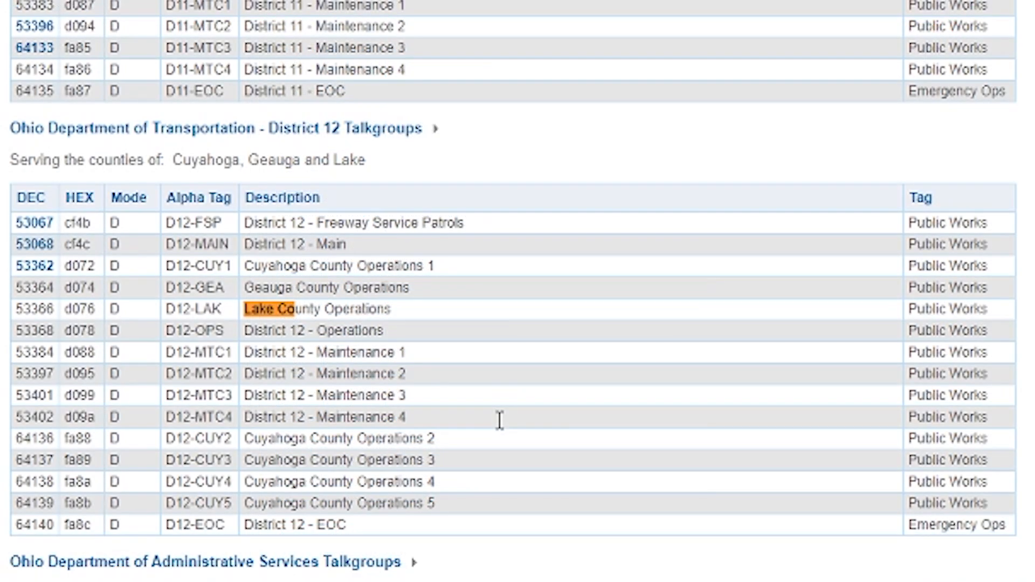
pyautogui.write(' s')
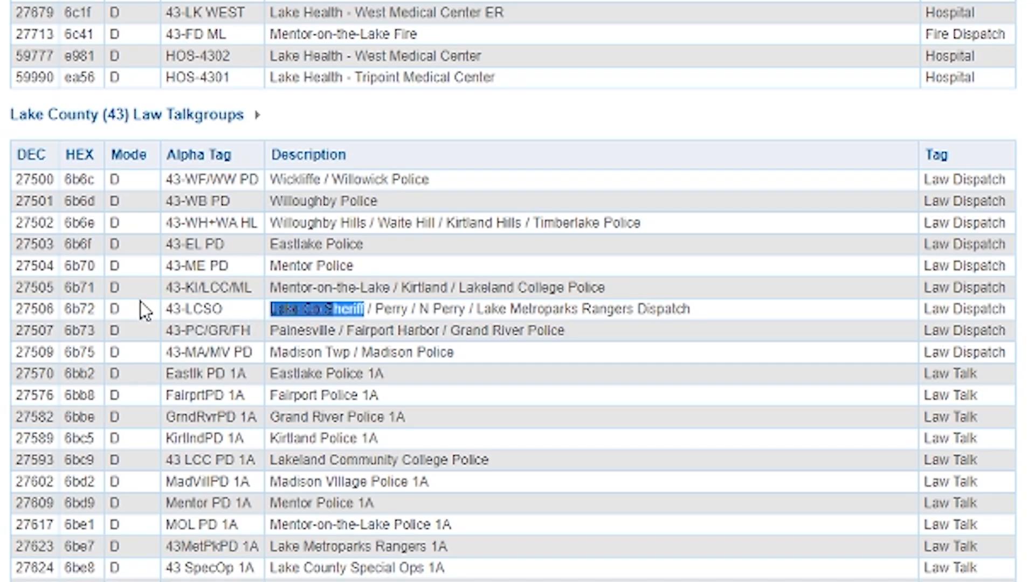
pyautogui.click(33, 312)
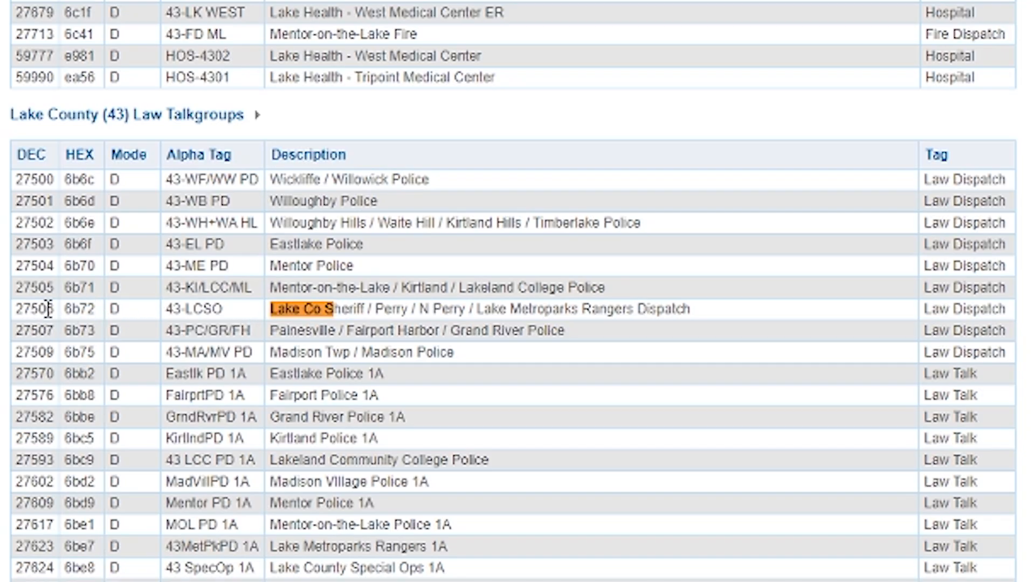
pyautogui.rightClick(50, 309)
pyautogui.click(81, 325)
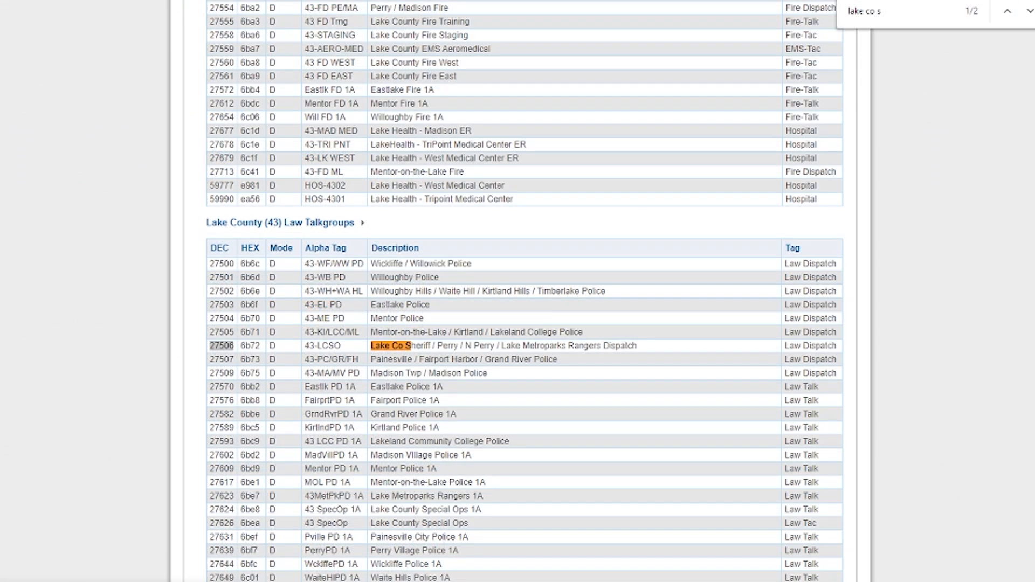
pyautogui.hotkey('alt', 'Tab')
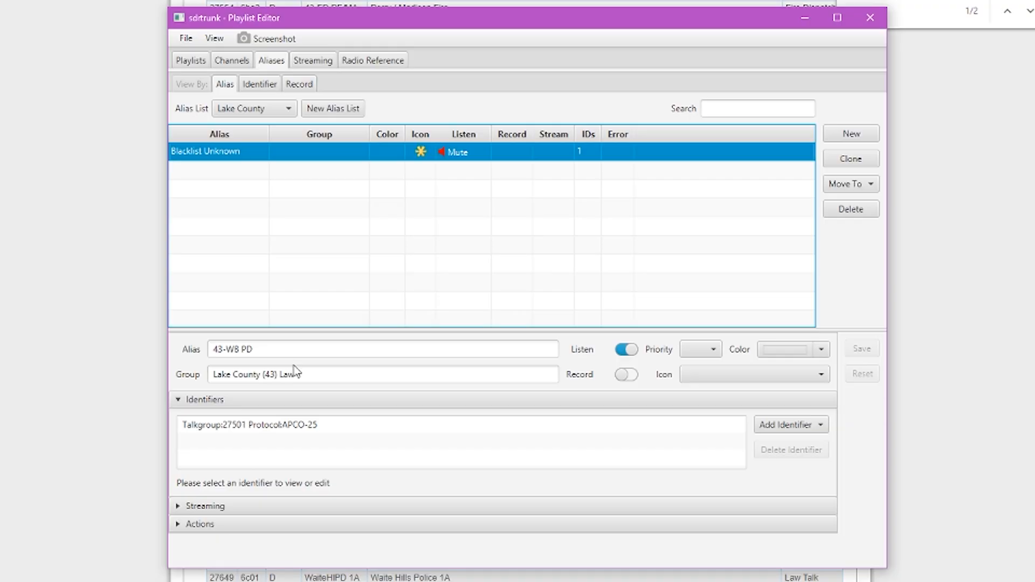
# Create a new alias named 43-LCSO with APCO-25 talkgroup 27506 and save it
pyautogui.click(851, 133)
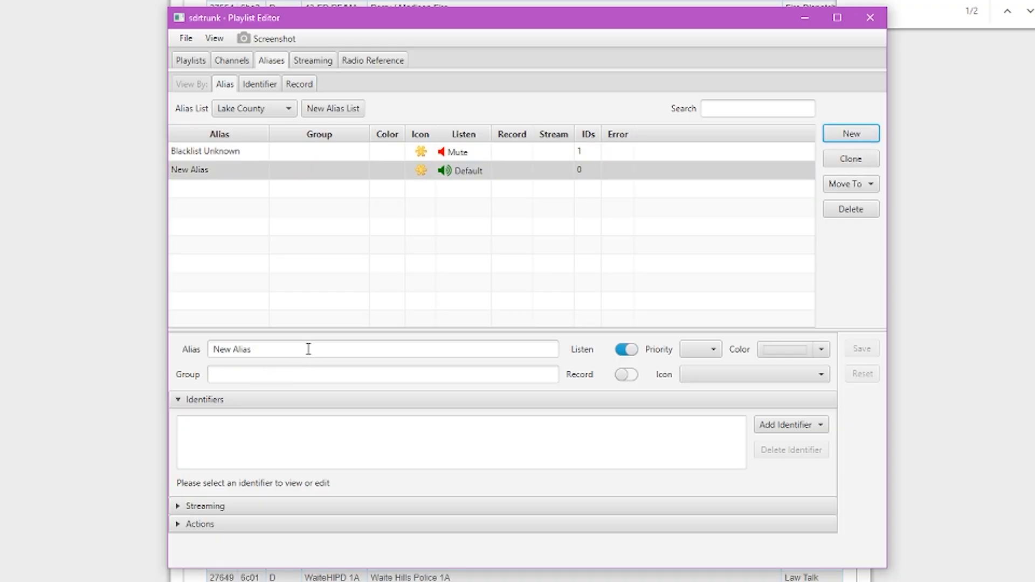
pyautogui.moveTo(308, 350); pyautogui.dragTo(131, 350)
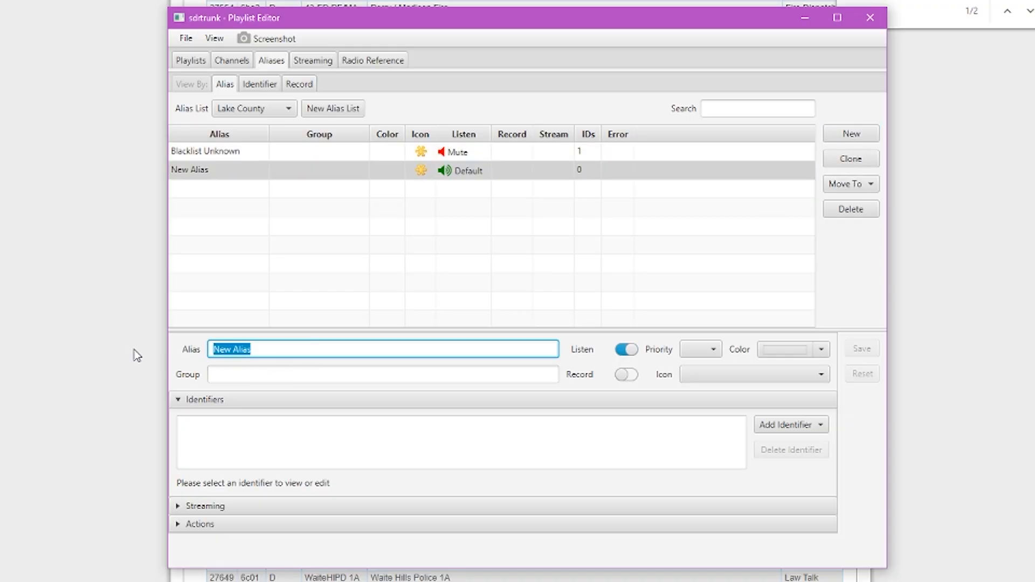
pyautogui.write('43-LCSO')
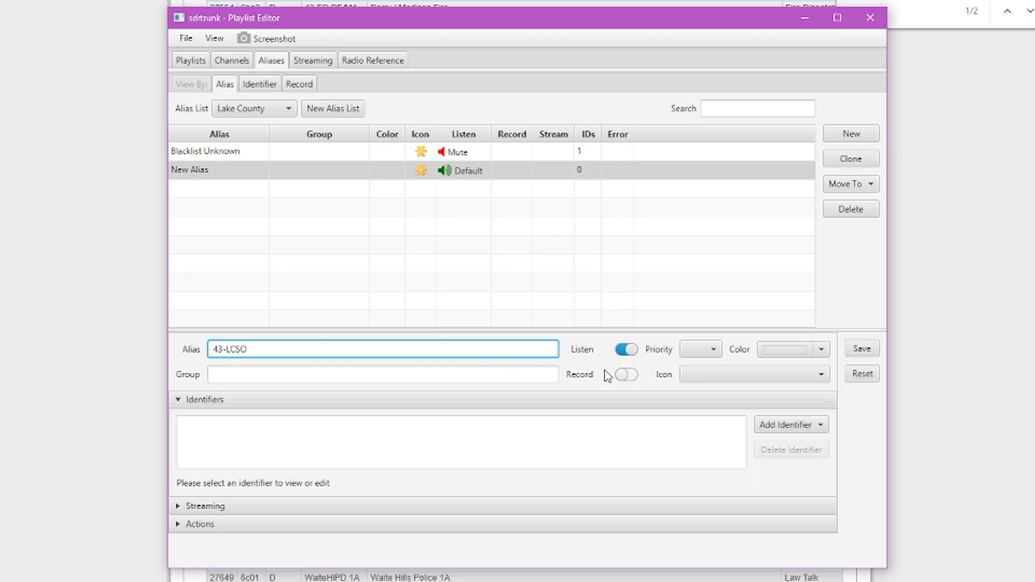
pyautogui.click(786, 429)
pyautogui.moveTo(788, 447)
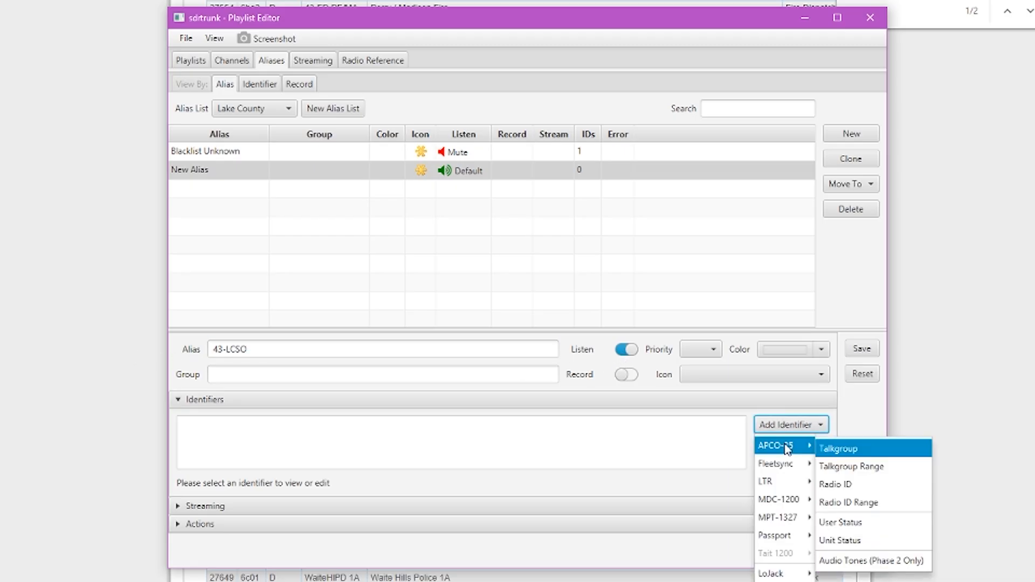
pyautogui.click(842, 451)
pyautogui.doubleClick(358, 487)
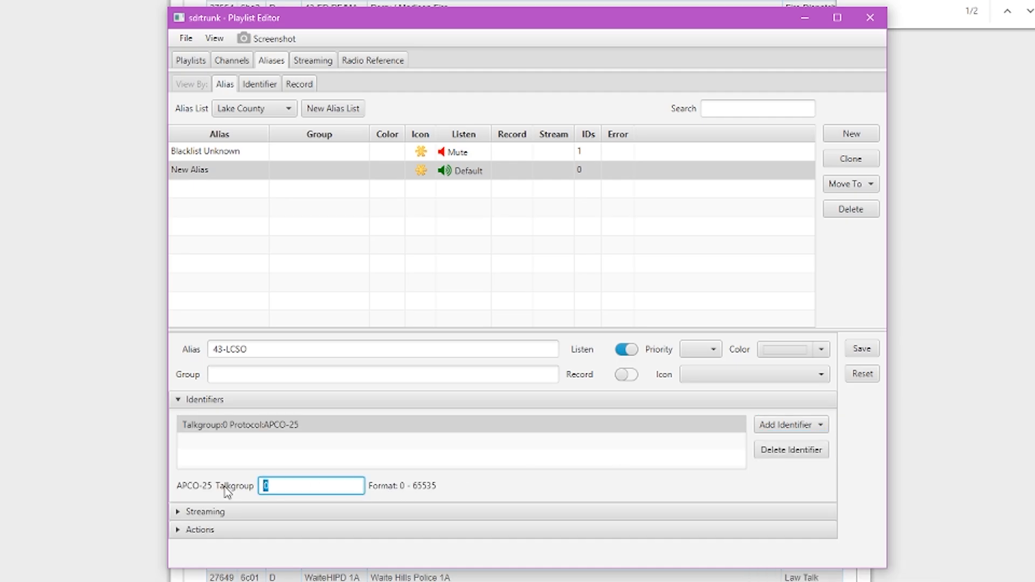
pyautogui.click(484, 460)
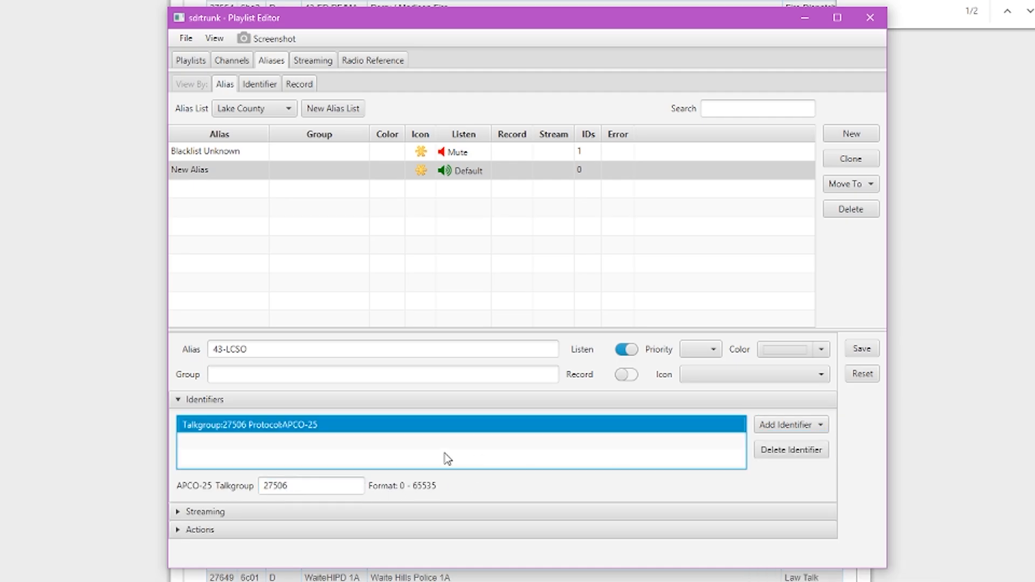
pyautogui.click(859, 352)
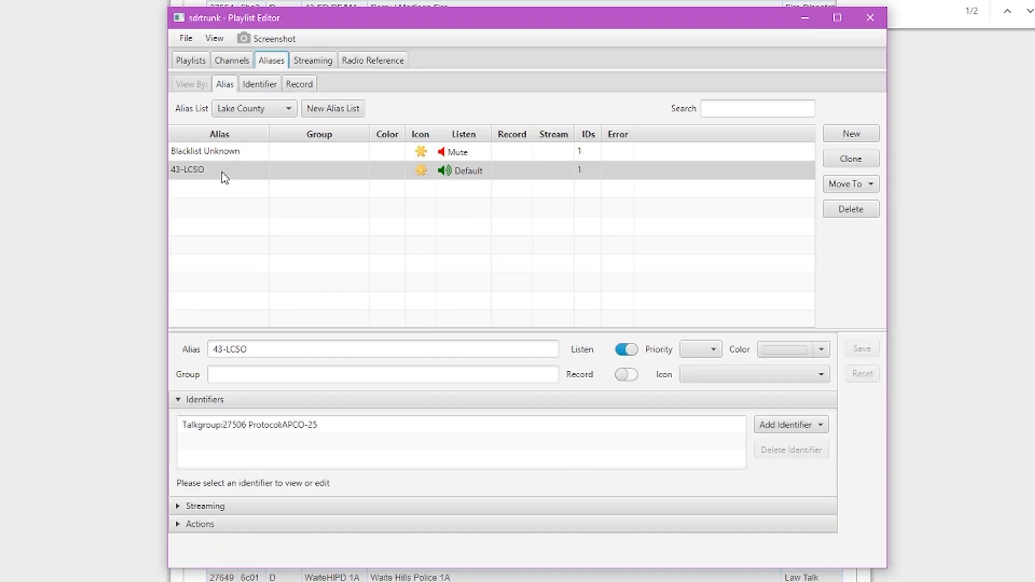
# Stop and restart the Lake County control channel, then view its details in the main window
pyautogui.click(239, 62)
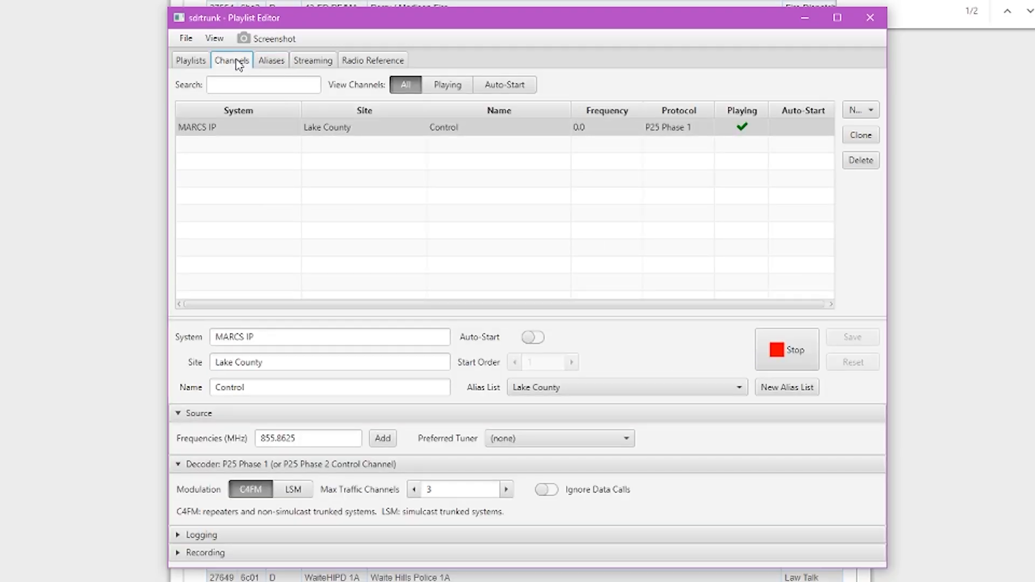
pyautogui.click(782, 358)
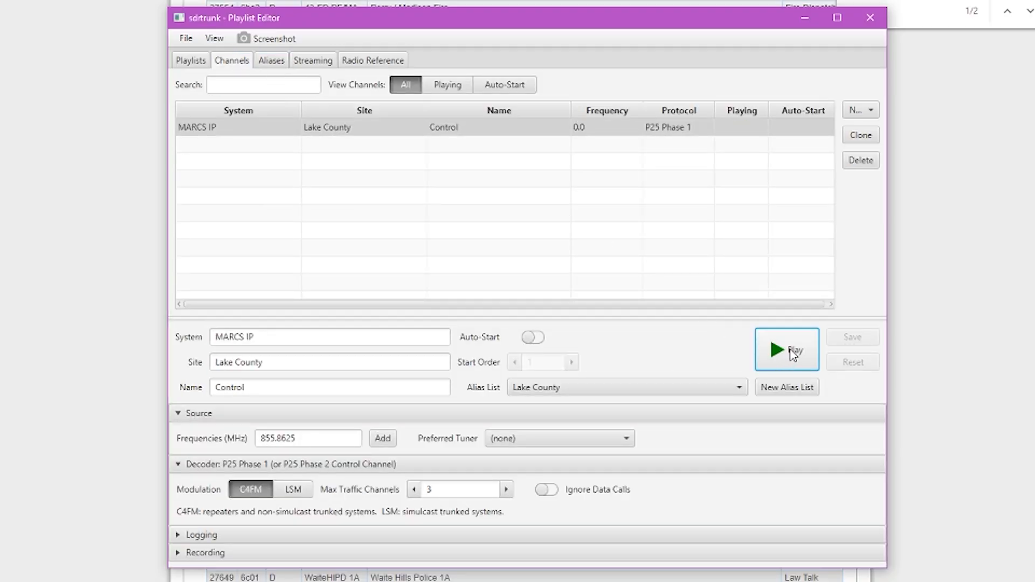
pyautogui.click(793, 354)
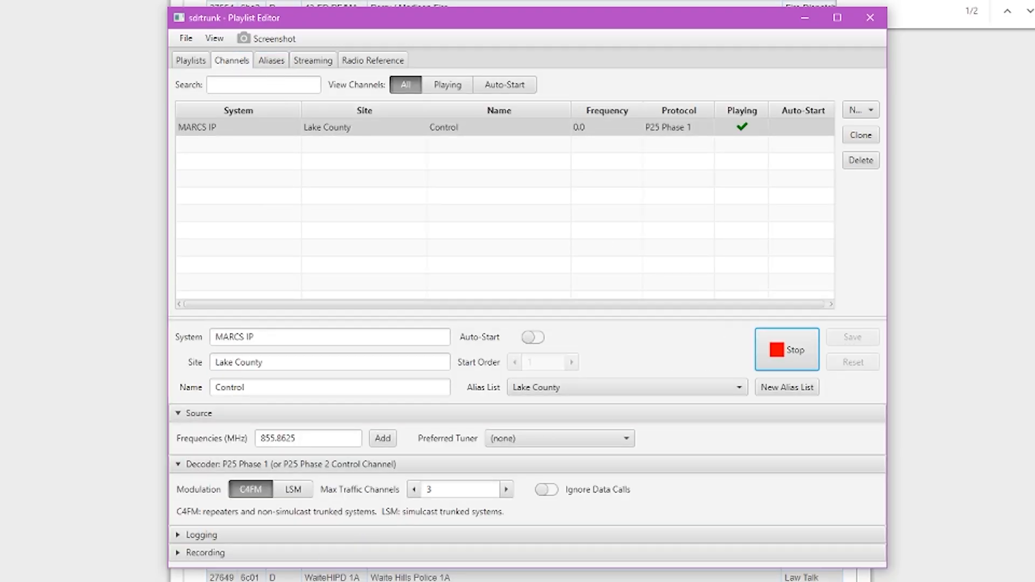
pyautogui.click(199, 571)
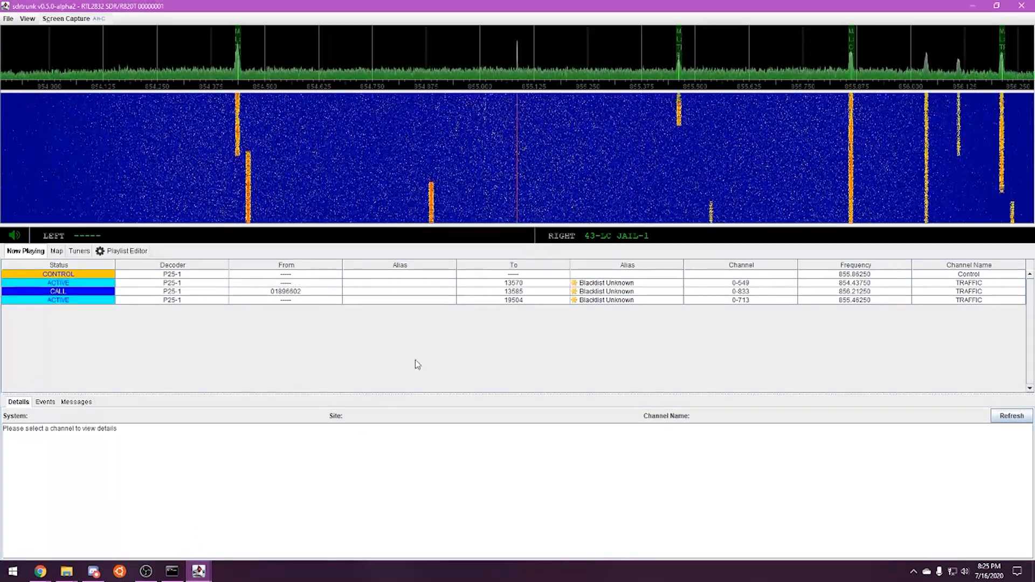
pyautogui.click(532, 275)
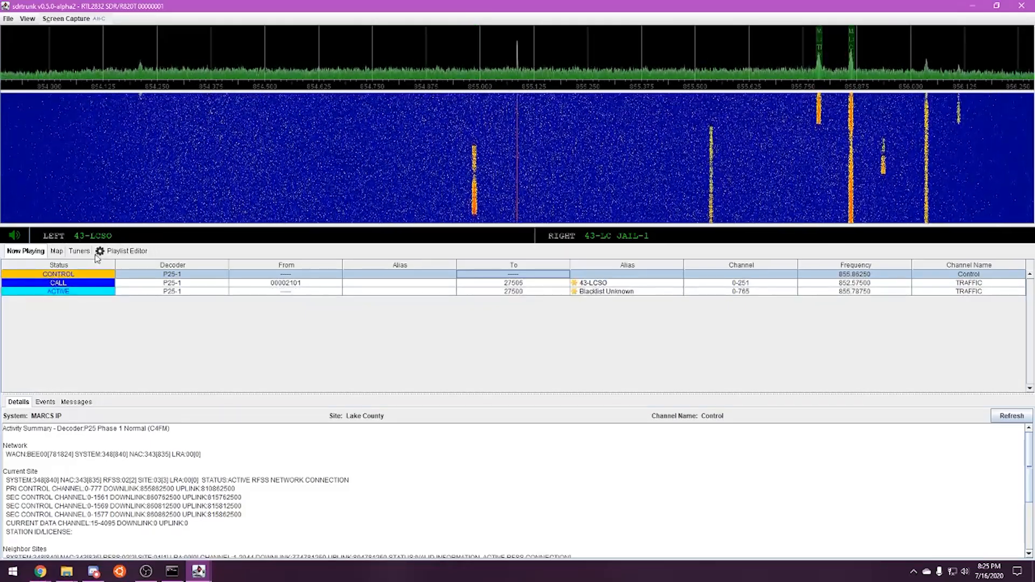
# Copy the Madison Police talkgroup number 27509 from RadioReference and return to the Playlist Editor
pyautogui.moveTo(40, 571)
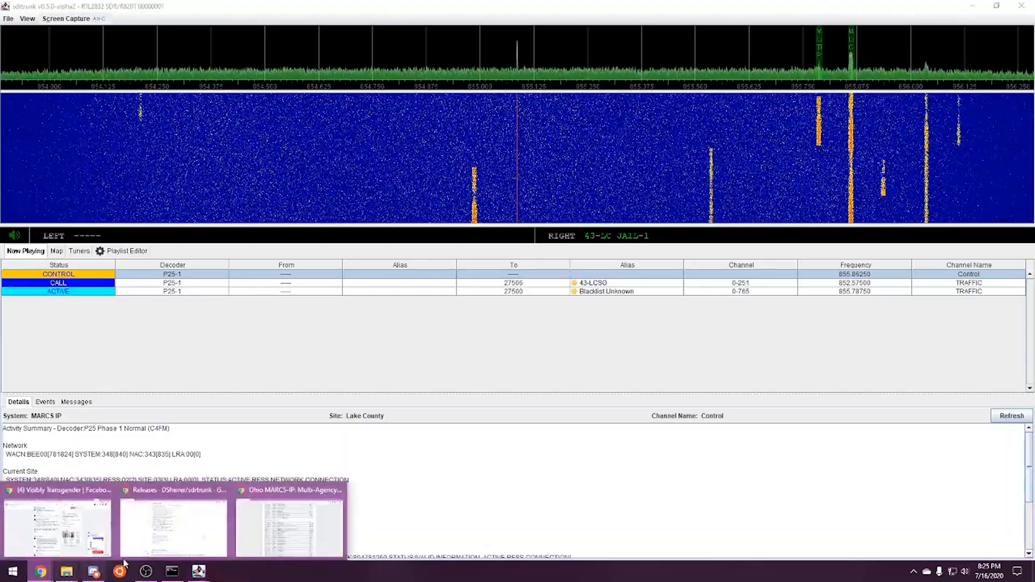
pyautogui.click(275, 520)
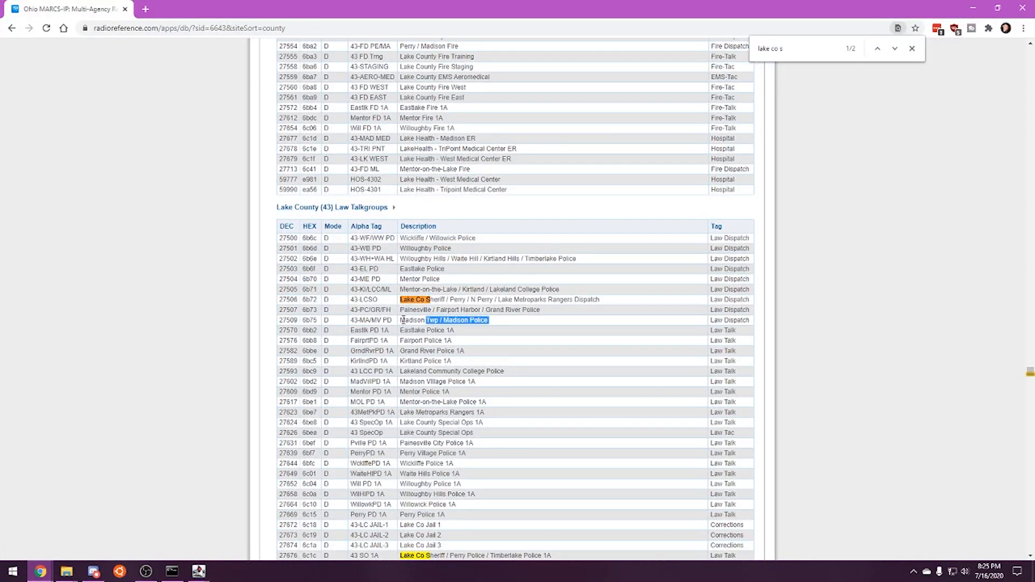
pyautogui.rightClick(295, 321)
pyautogui.click(302, 330)
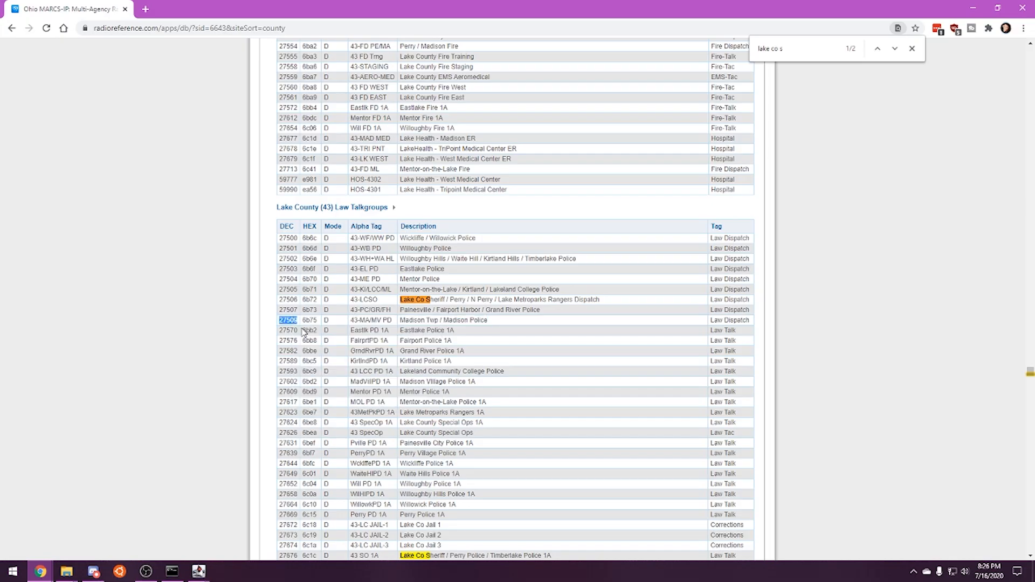
pyautogui.moveTo(199, 571)
pyautogui.click(278, 542)
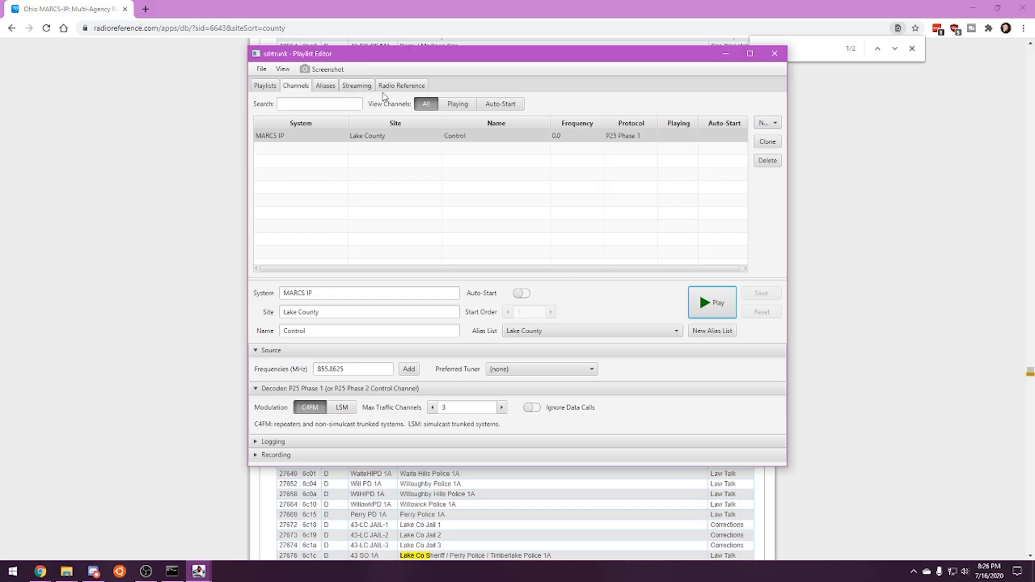
# Create a new alias named 43-Madison PD with APCO-25 talkgroup 27509 and save it
pyautogui.click(330, 85)
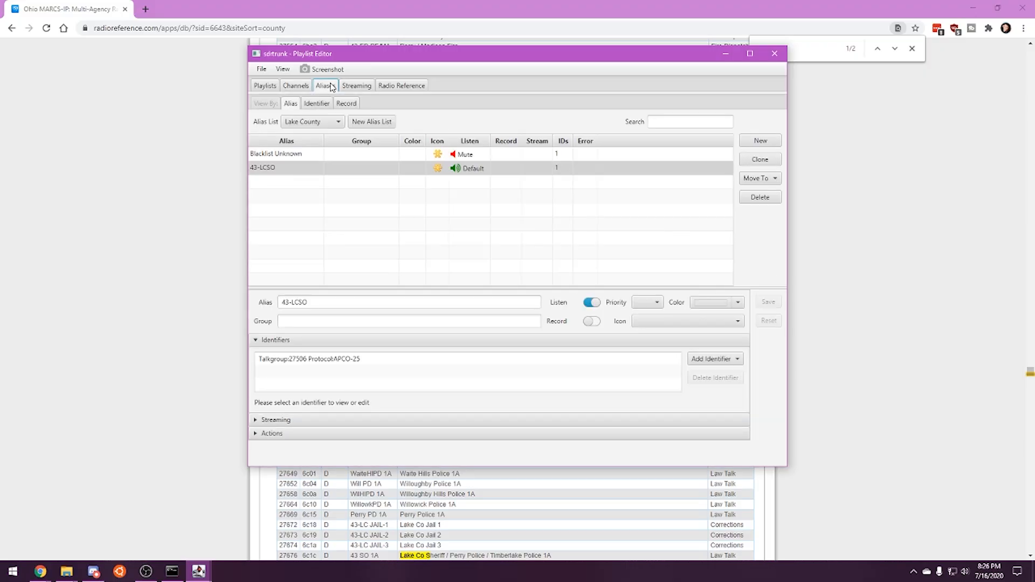
pyautogui.click(762, 141)
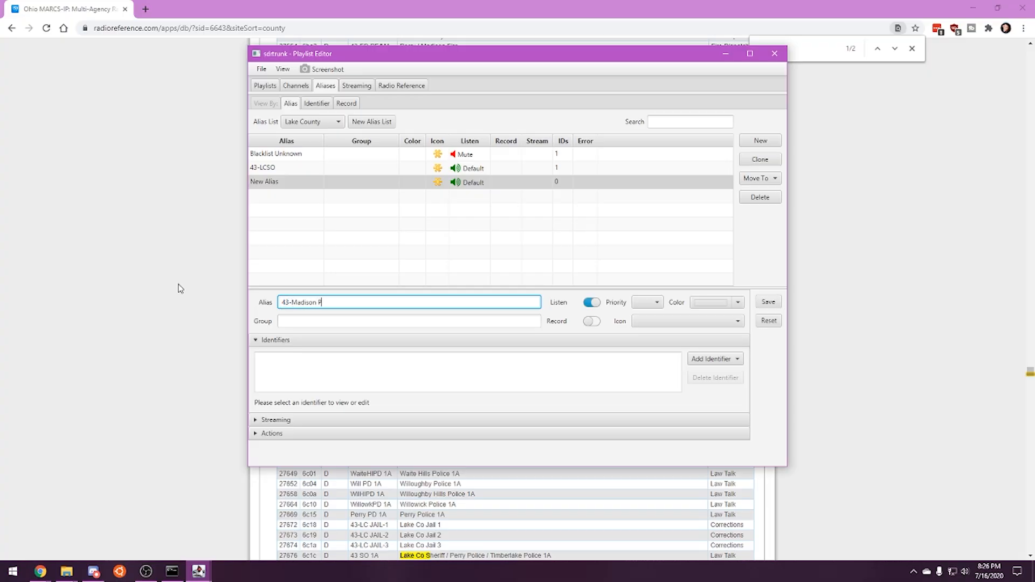
pyautogui.click(701, 361)
pyautogui.click(755, 377)
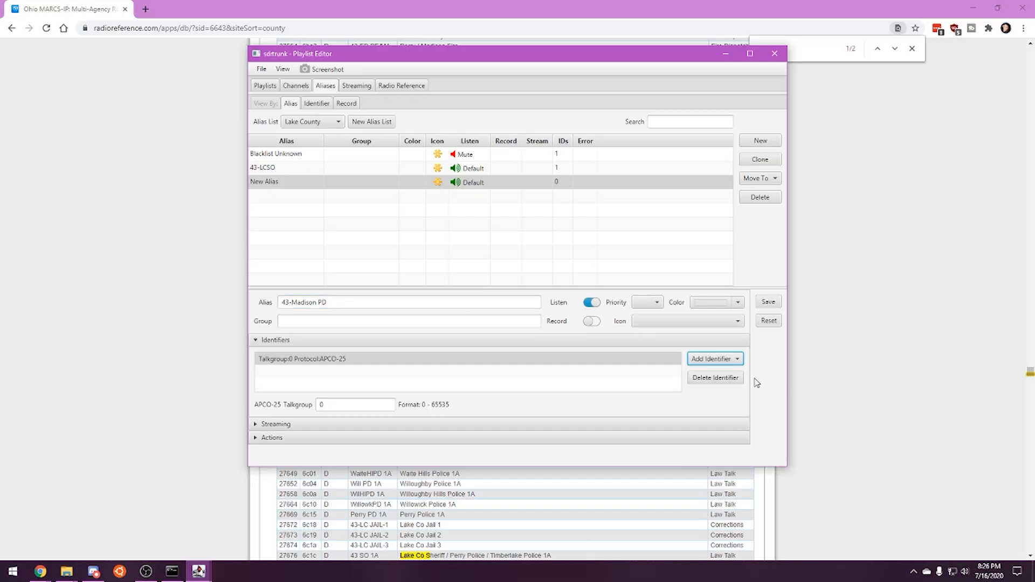
pyautogui.click(409, 387)
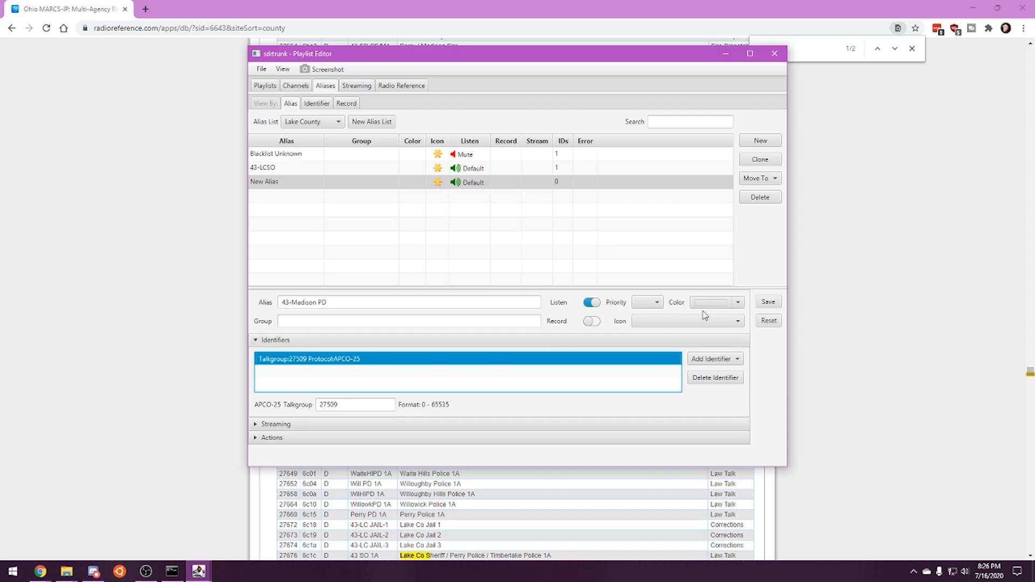
pyautogui.click(768, 303)
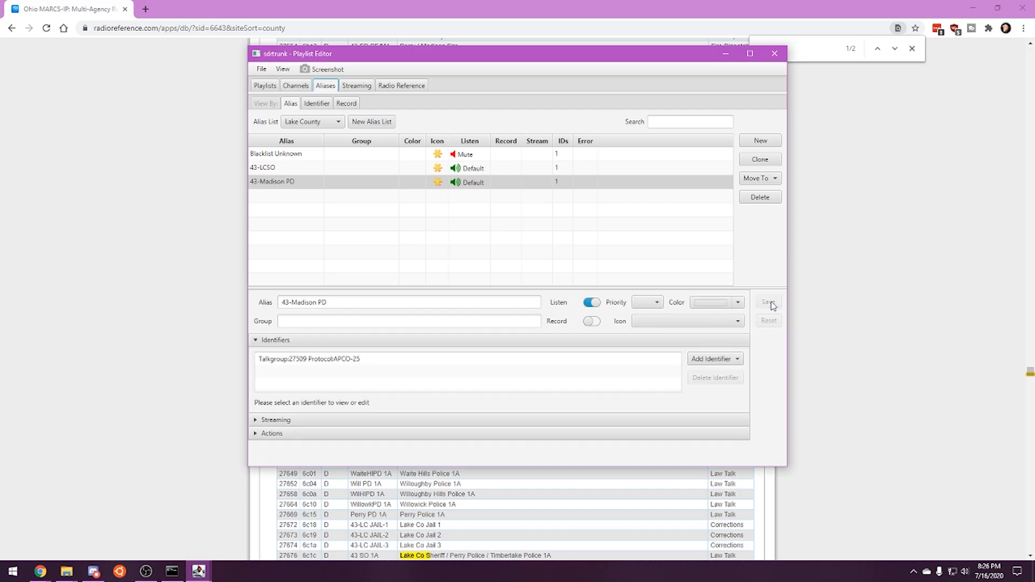
# Restart the Lake County control channel from the Channels list and view its details in the main window
pyautogui.click(296, 87)
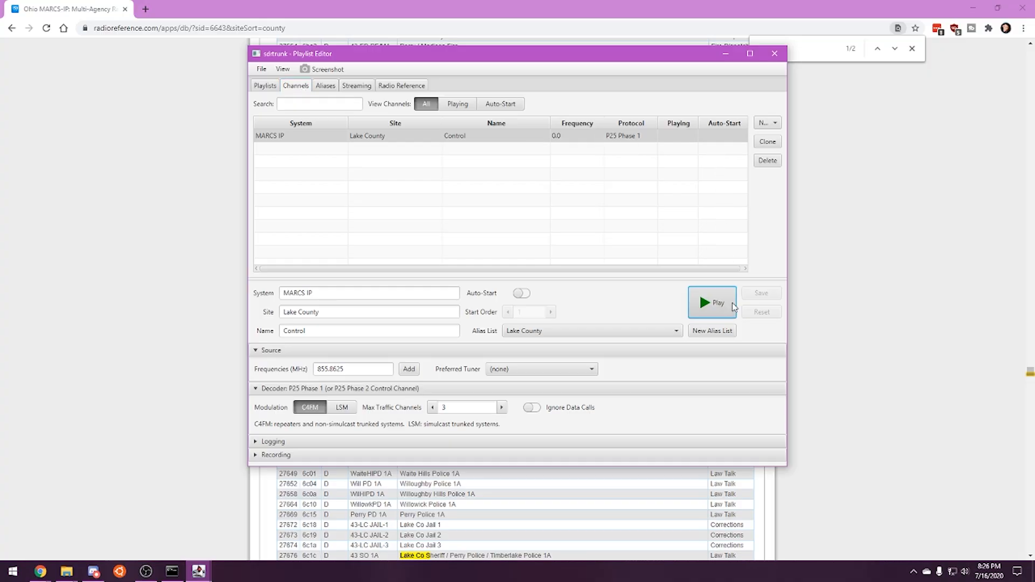
pyautogui.moveTo(203, 567)
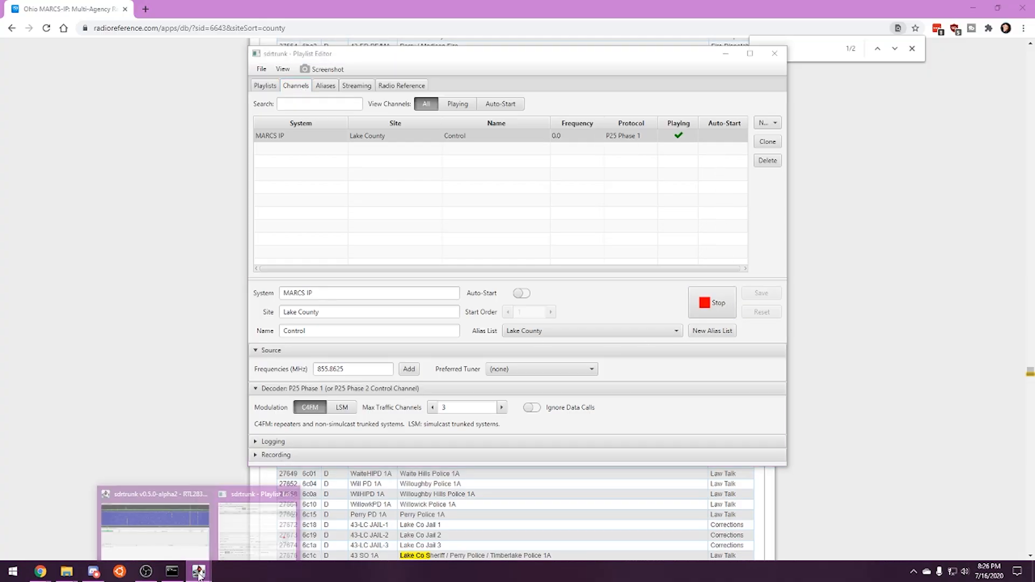
pyautogui.click(162, 518)
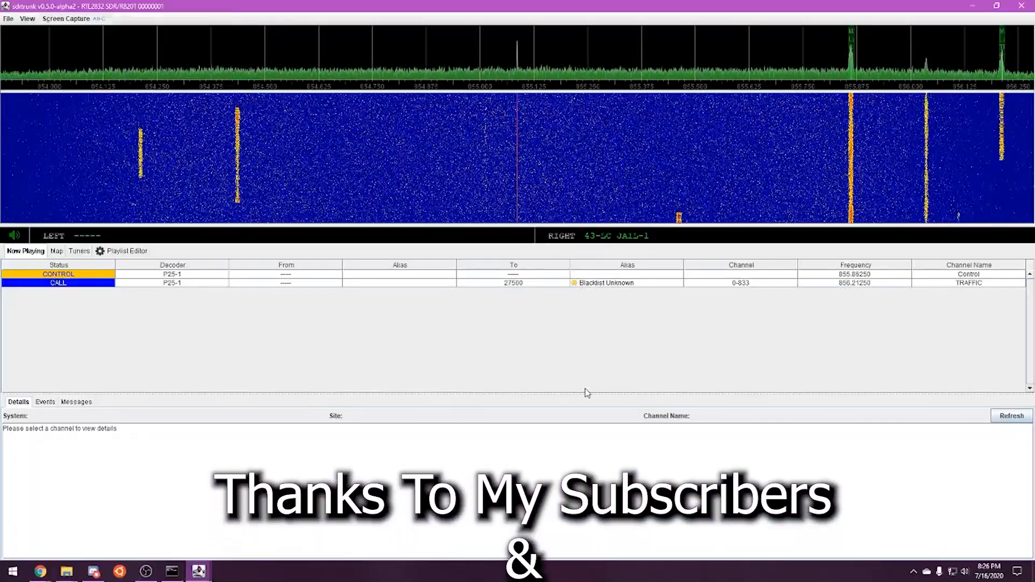
pyautogui.click(391, 276)
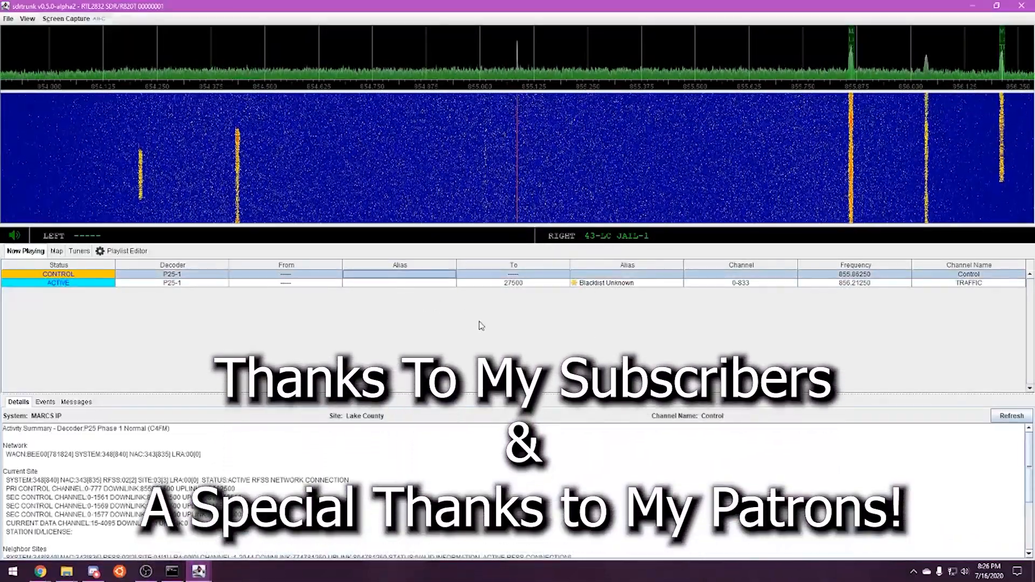